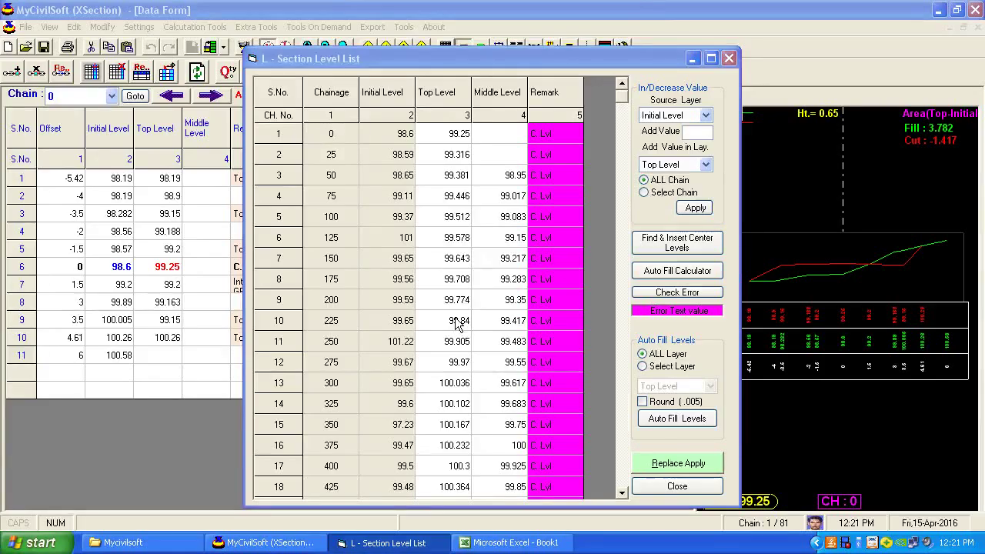
- Close the L-Section Level List, refocus the data grid, and bring up Modify > Add Chainage
click(680, 491)
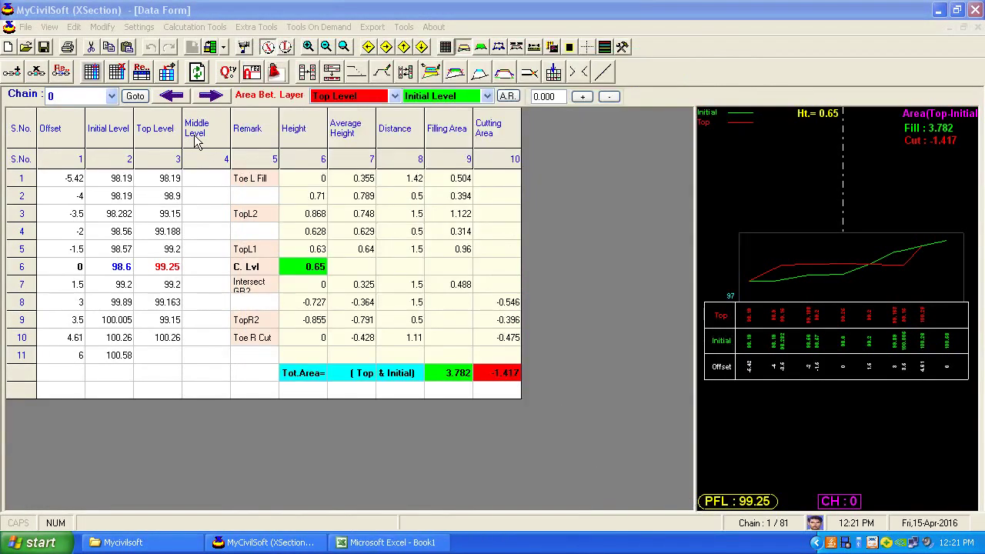
click(154, 179)
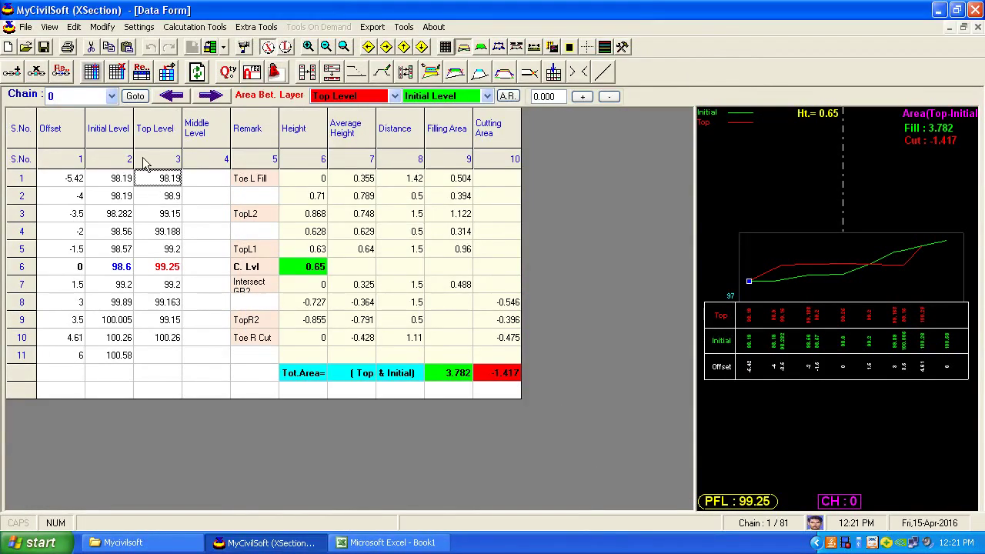
click(102, 28)
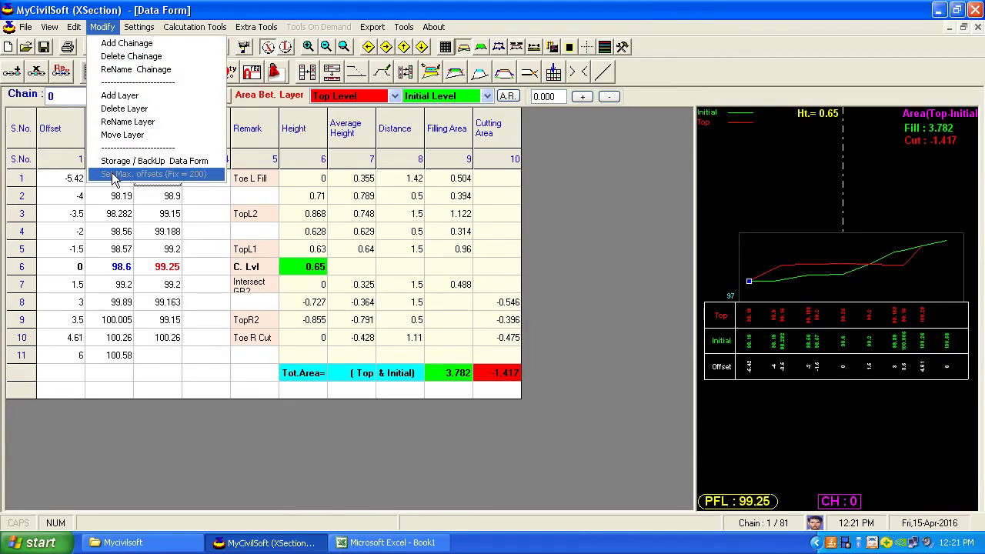
click(117, 44)
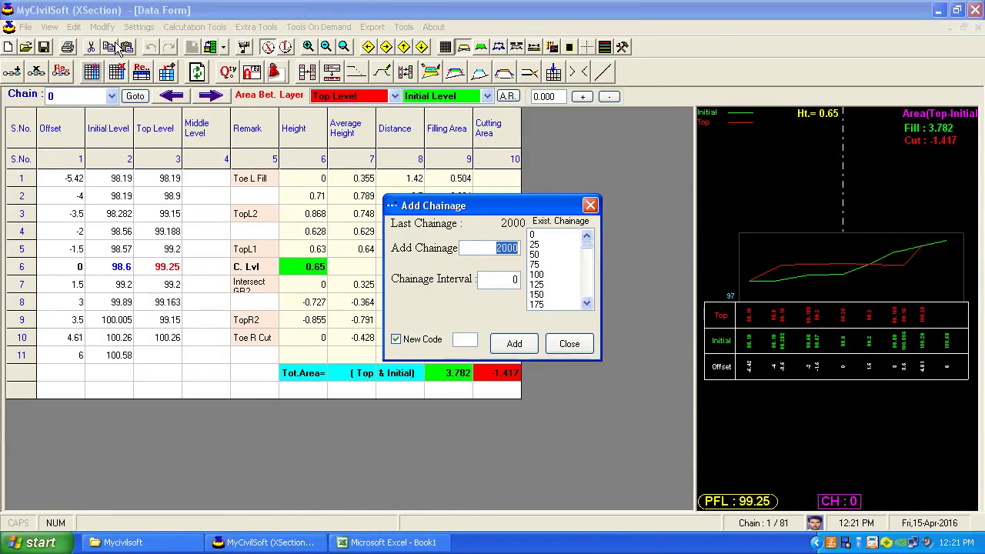
- Try adding chainage 2000 and dismiss the duplicate chainage warning
drag(518, 217, 329, 182)
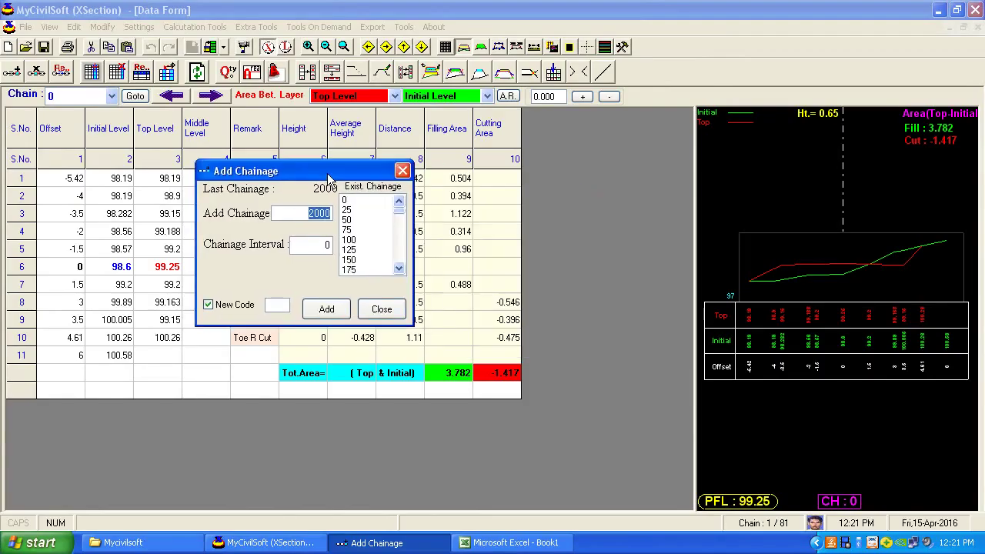
mouse_move(400, 220)
mouse_down()
mouse_move(402, 279)
mouse_move(411, 203)
mouse_up()
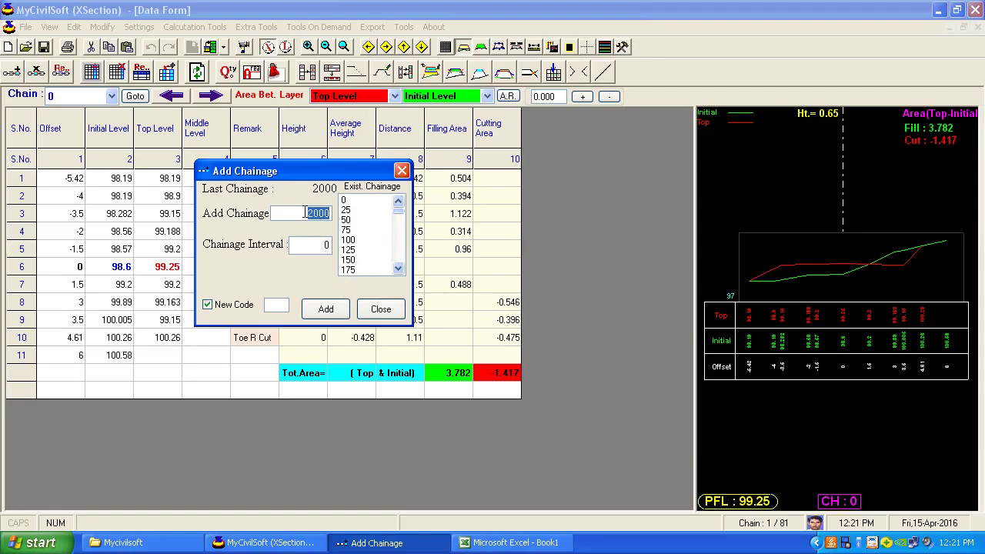
click(326, 309)
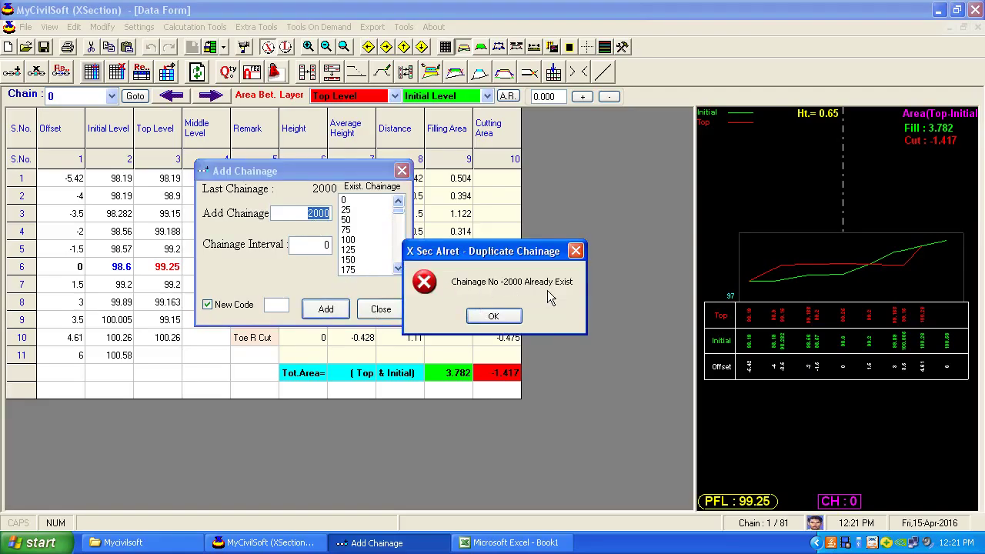
click(505, 317)
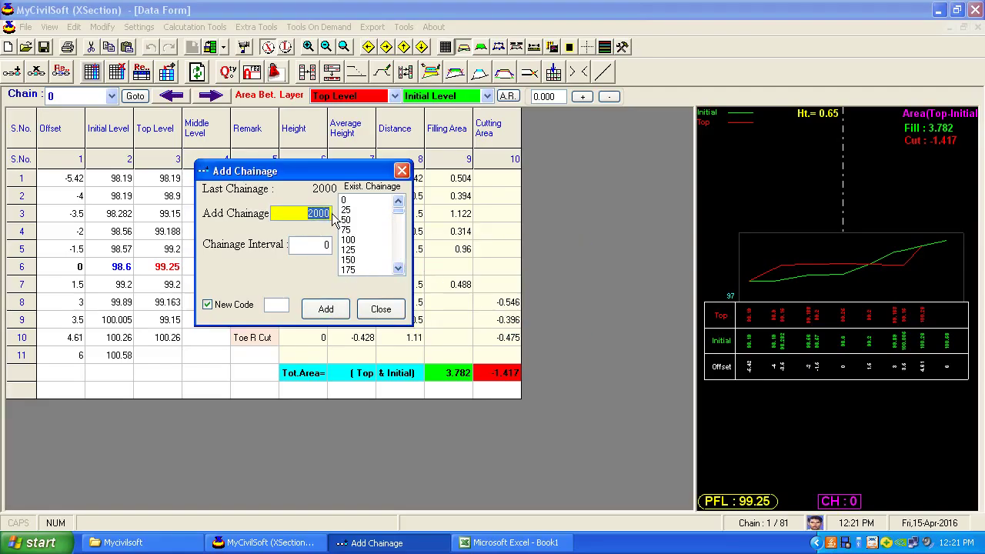
- Change the chainage value to 2025 and add it as a new empty chainage
click(326, 213)
text(25)
click(323, 308)
click(102, 27)
click(131, 55)
- Delete the current chainage 2025
drag(442, 181, 291, 153)
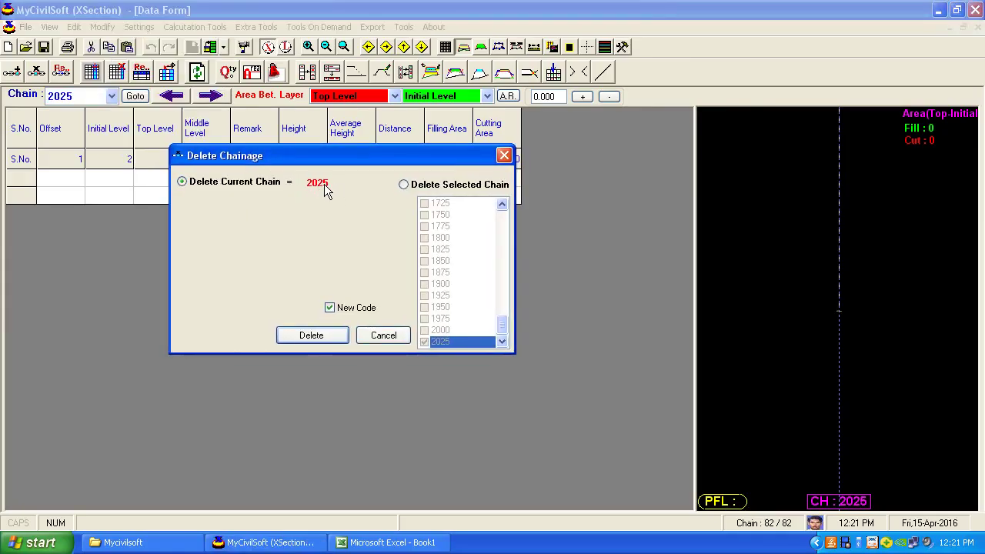
click(320, 339)
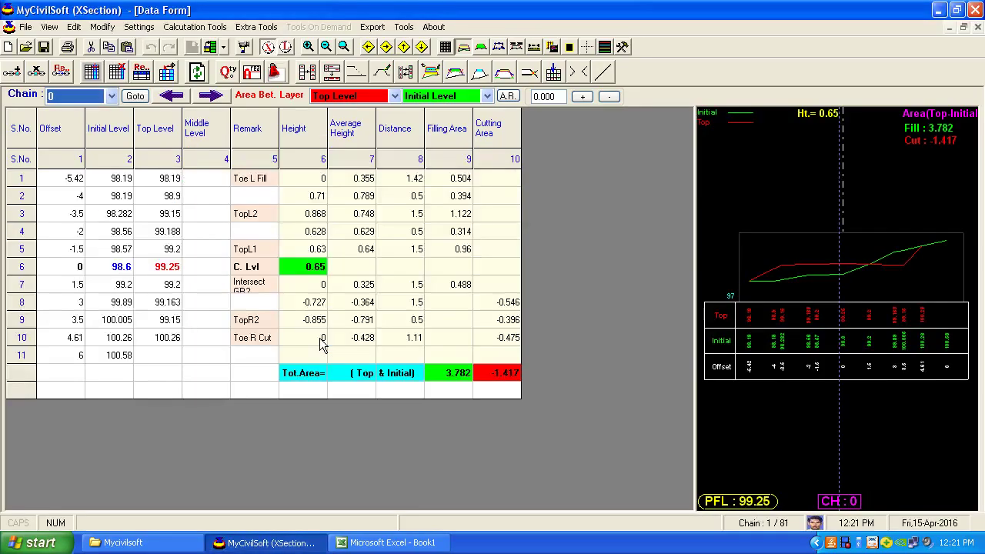
click(108, 28)
click(129, 56)
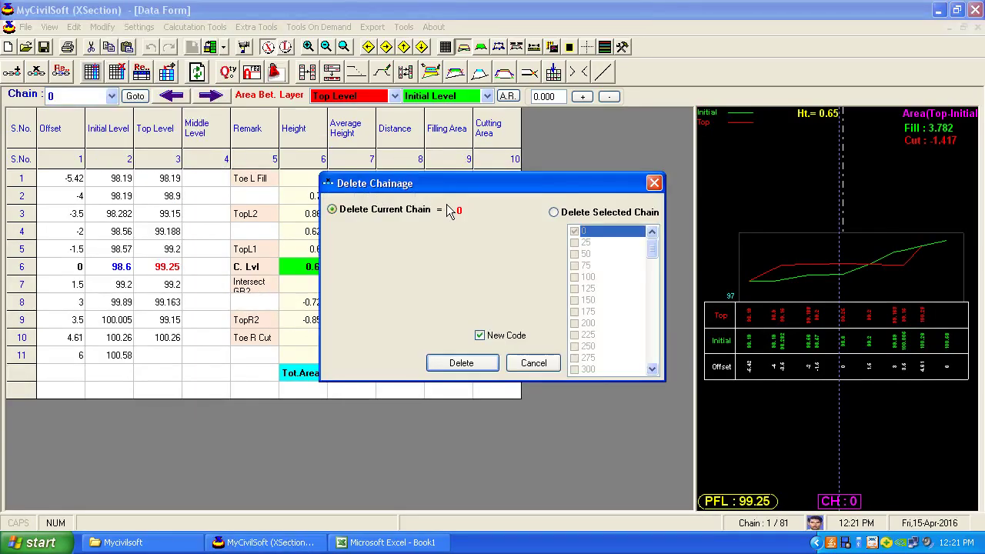
- Delete selected chainages 0, 25, 100 and 200, leaving 77 chainages starting at 50
drag(455, 185, 280, 152)
click(378, 181)
click(399, 210)
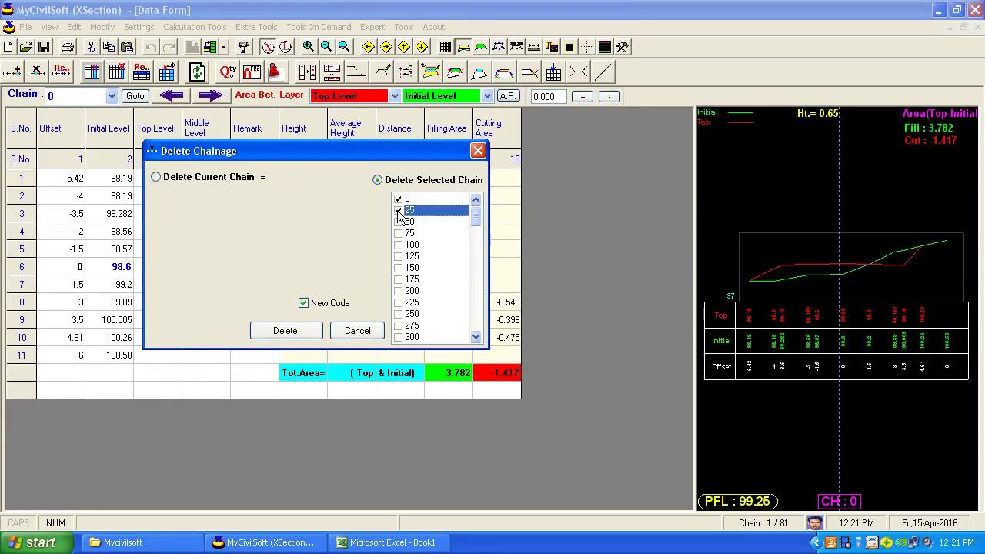
click(399, 244)
click(399, 291)
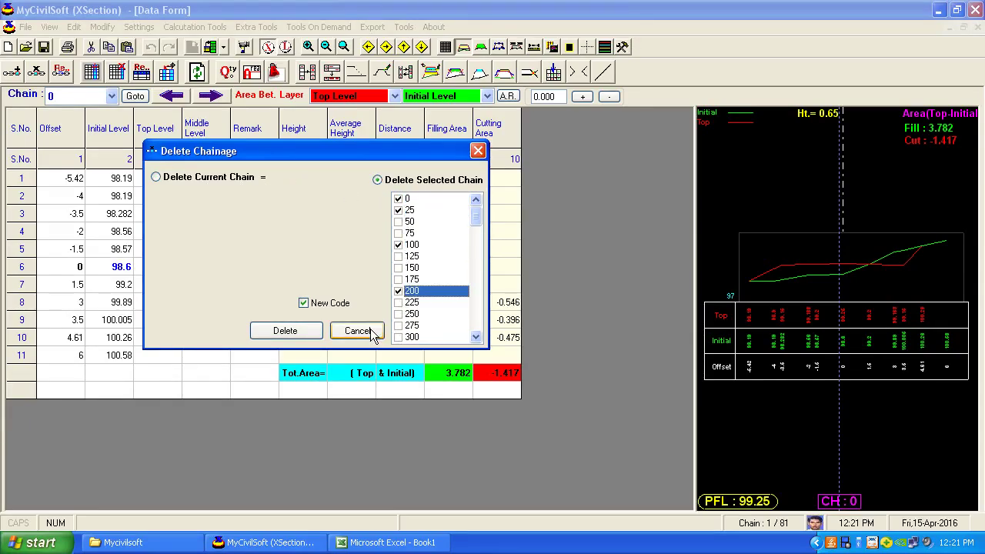
click(300, 332)
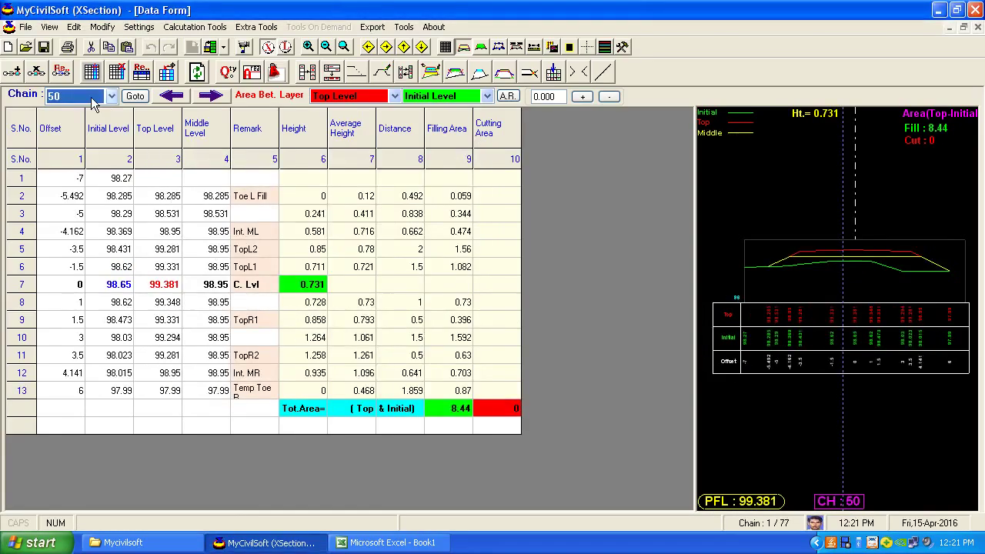
click(91, 99)
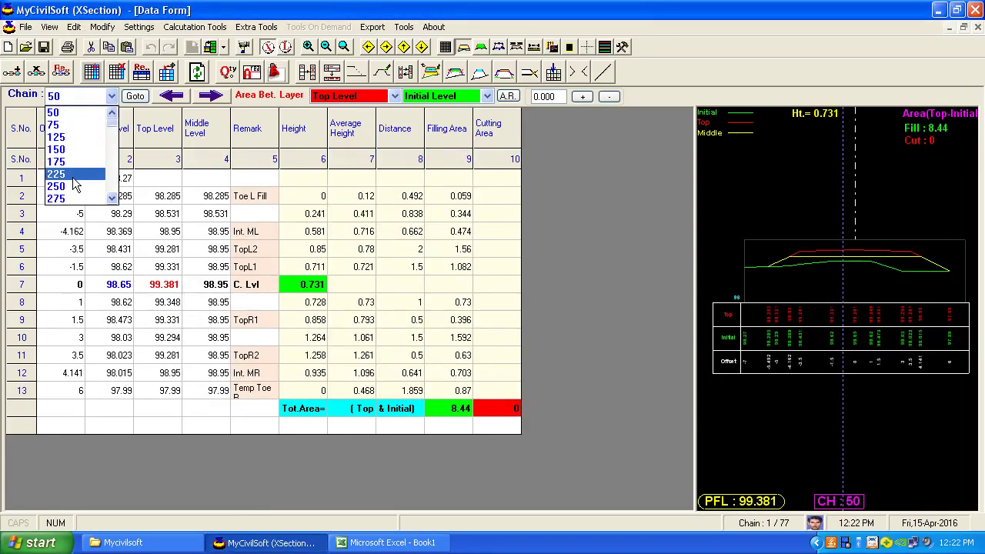
click(103, 27)
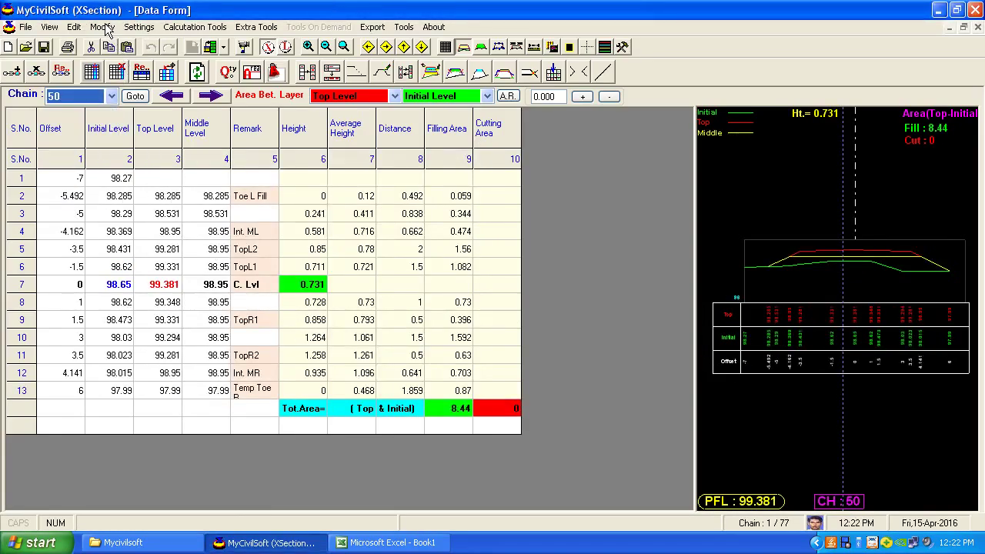
- Rename chainage 50 to 40 and confirm it in the chainage list
click(102, 27)
click(122, 71)
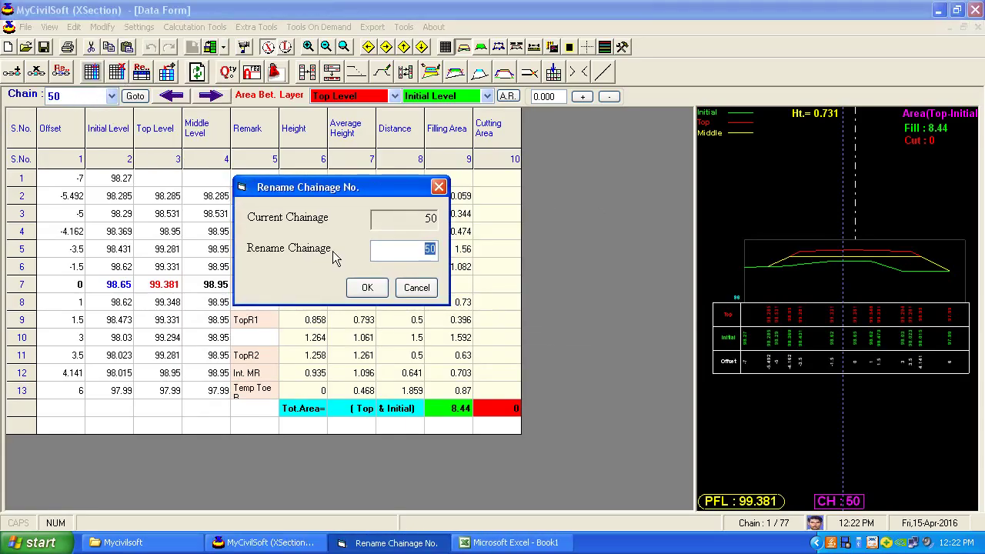
text(40)
click(368, 288)
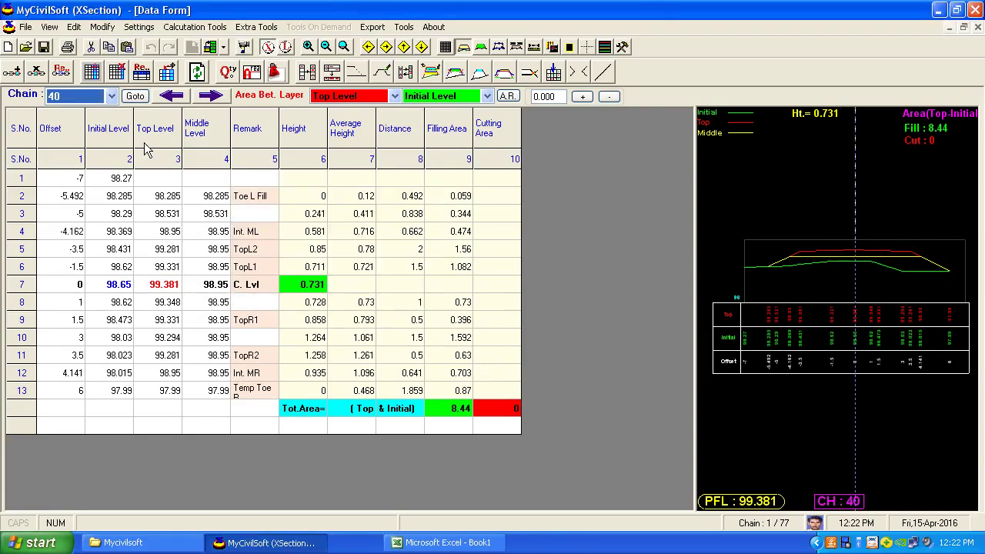
click(85, 97)
click(87, 113)
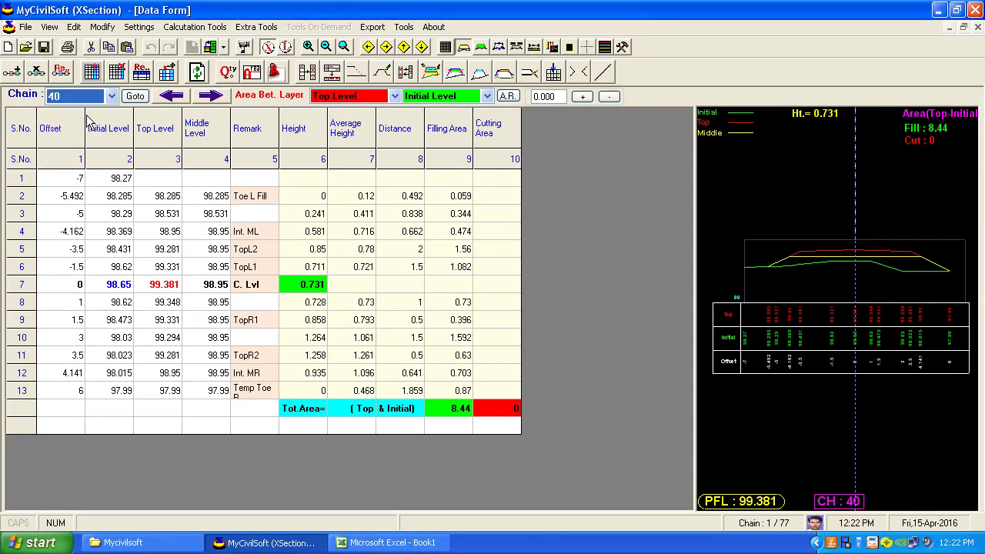
click(108, 29)
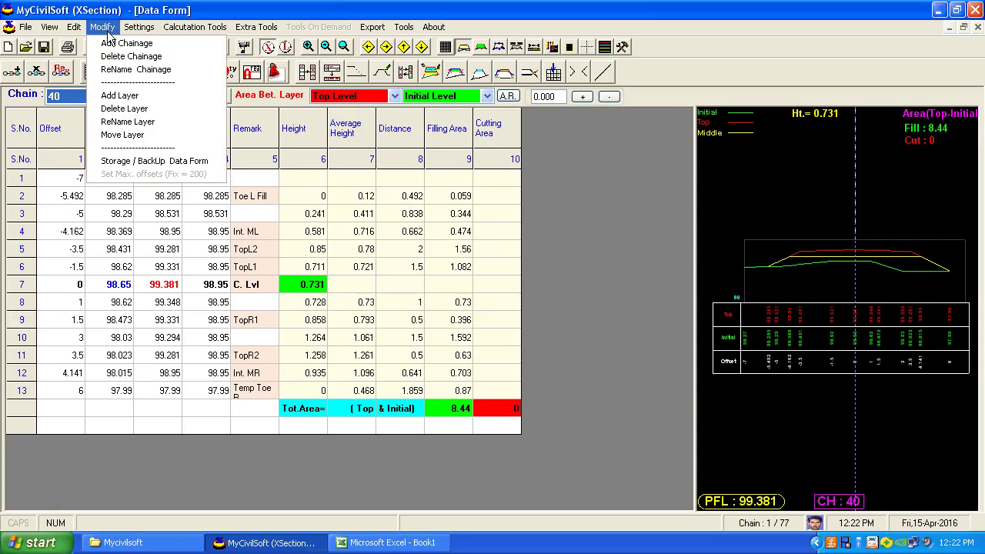
- Add a new layer named GSB positioned after Top Level
click(128, 98)
drag(473, 219, 263, 218)
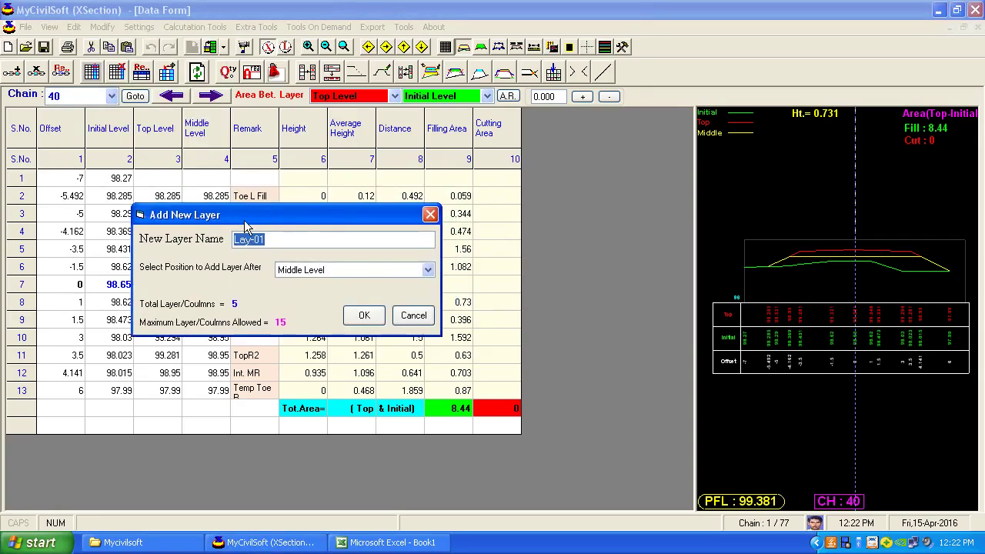
click(365, 270)
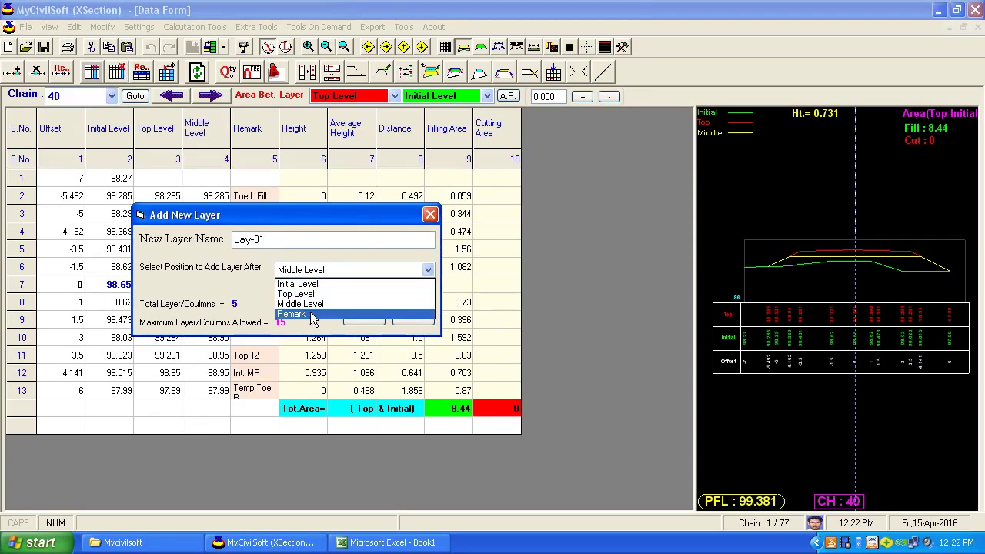
click(268, 238)
drag(269, 237, 200, 236)
text(g)
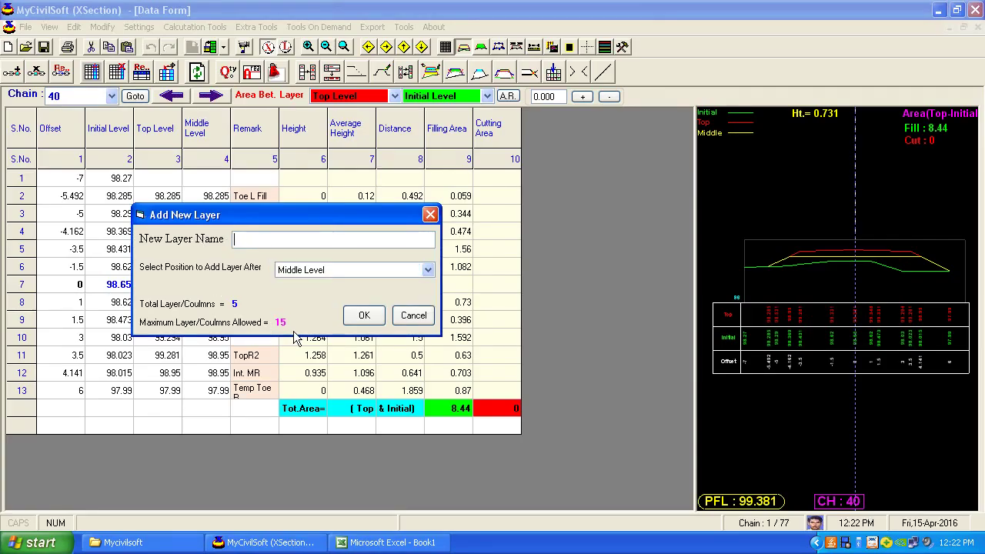
text(SB)
click(328, 270)
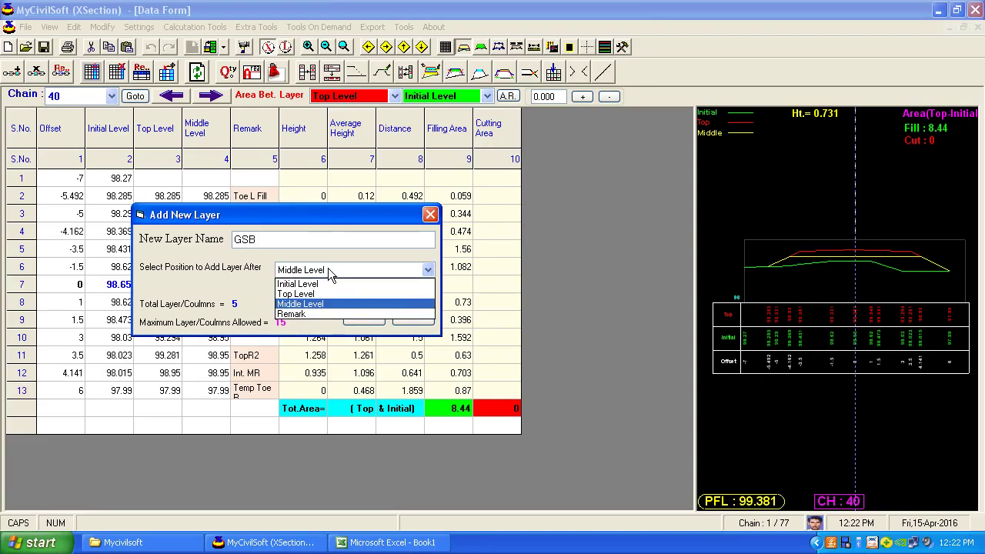
click(299, 294)
click(367, 320)
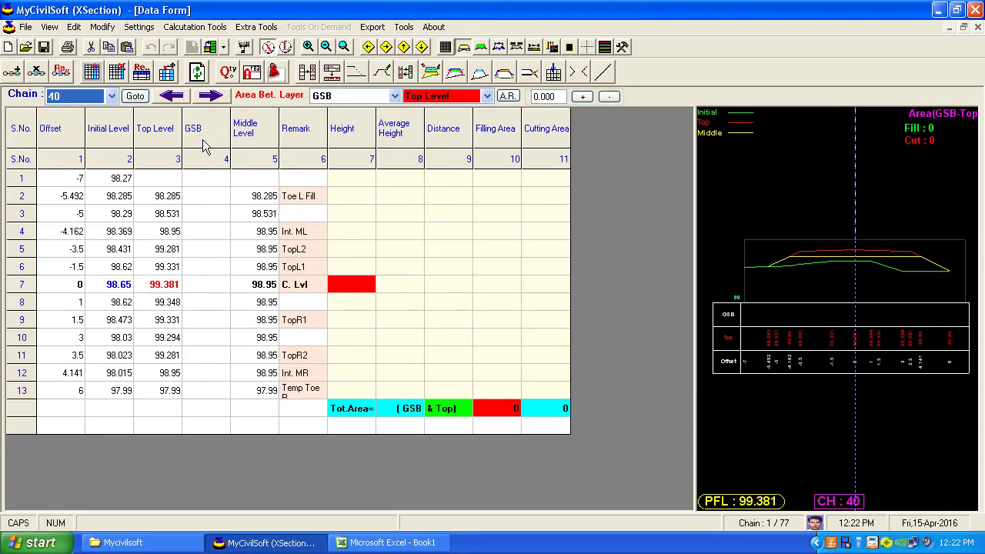
- Add a new layer named G-I positioned directly after GSB
click(201, 179)
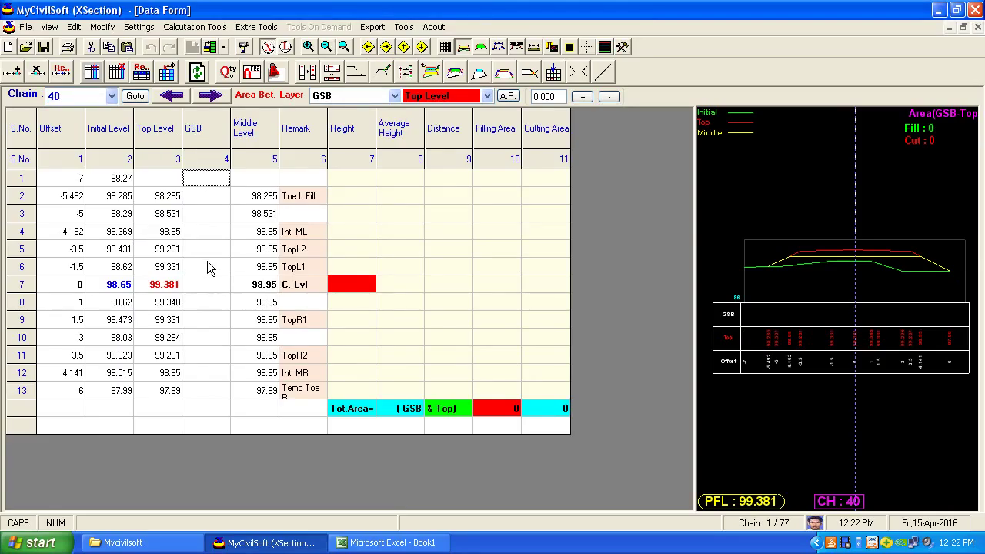
click(206, 280)
click(102, 28)
click(116, 92)
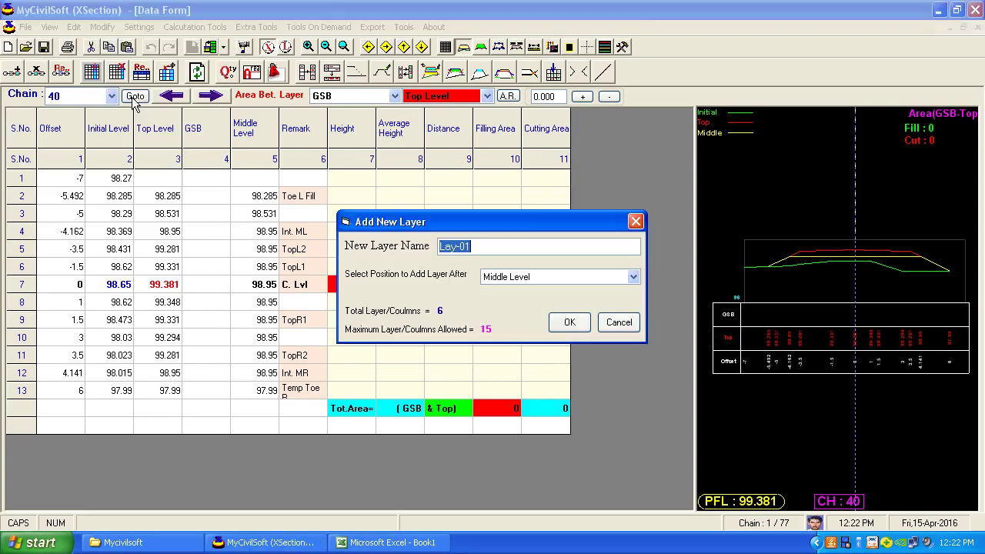
drag(494, 254, 408, 245)
text(G)
key(BackSpace)
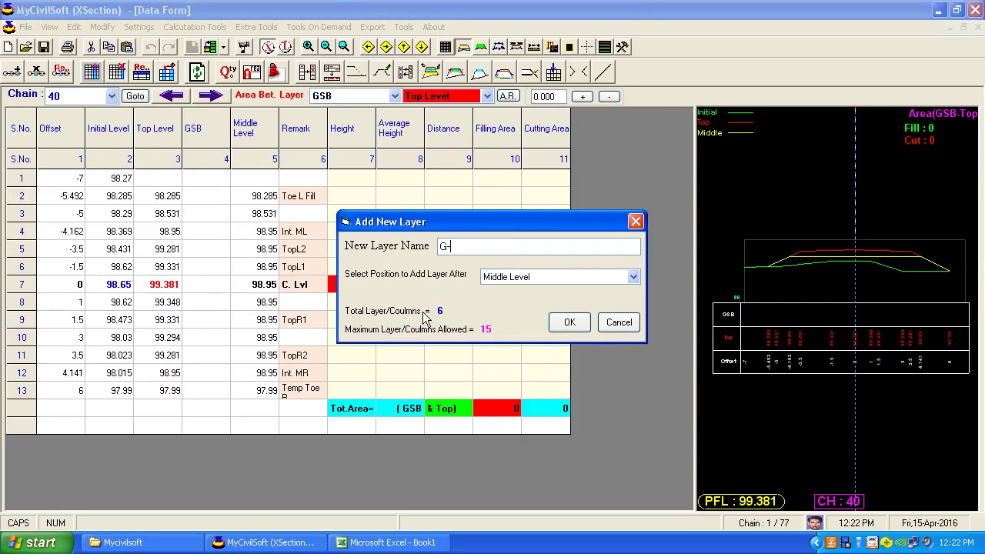
click(633, 276)
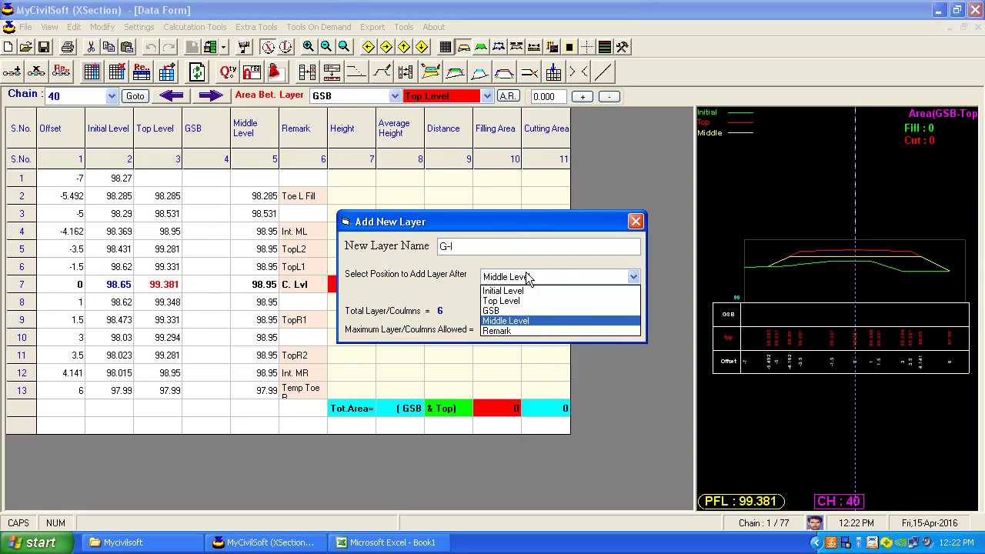
click(499, 307)
click(570, 322)
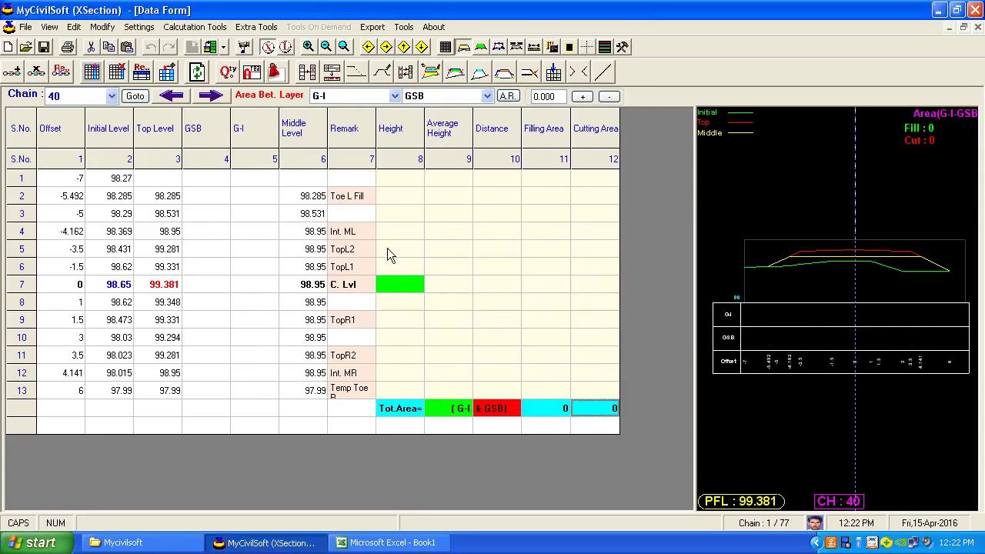
click(217, 214)
- Delete the G-I layer column, confirming the deletion with Yes
click(102, 27)
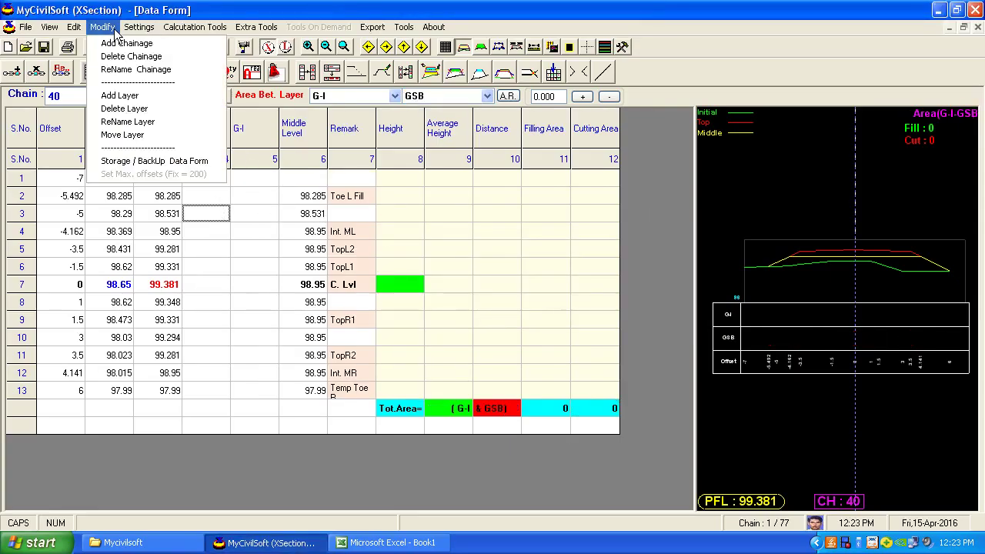
click(127, 109)
drag(438, 224, 322, 172)
click(375, 218)
click(315, 264)
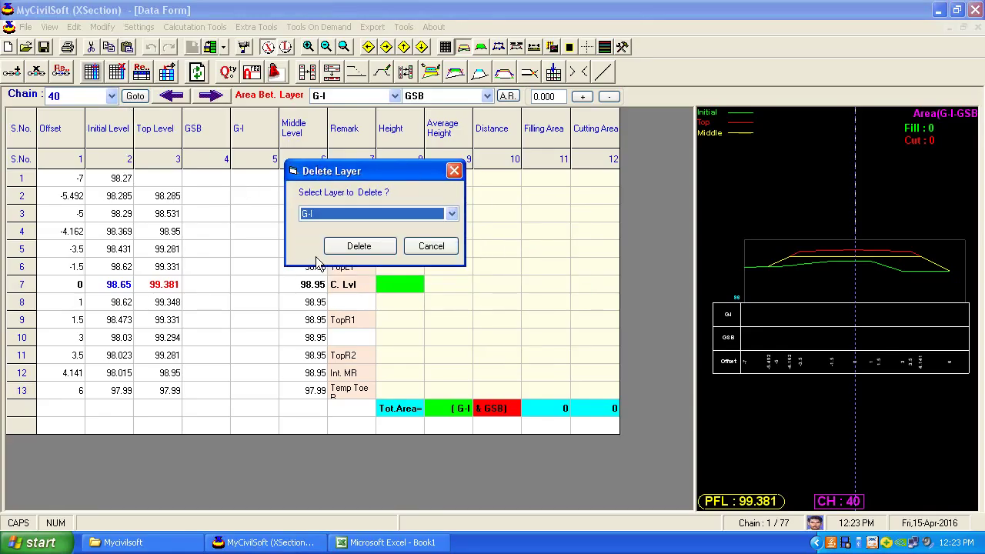
click(367, 247)
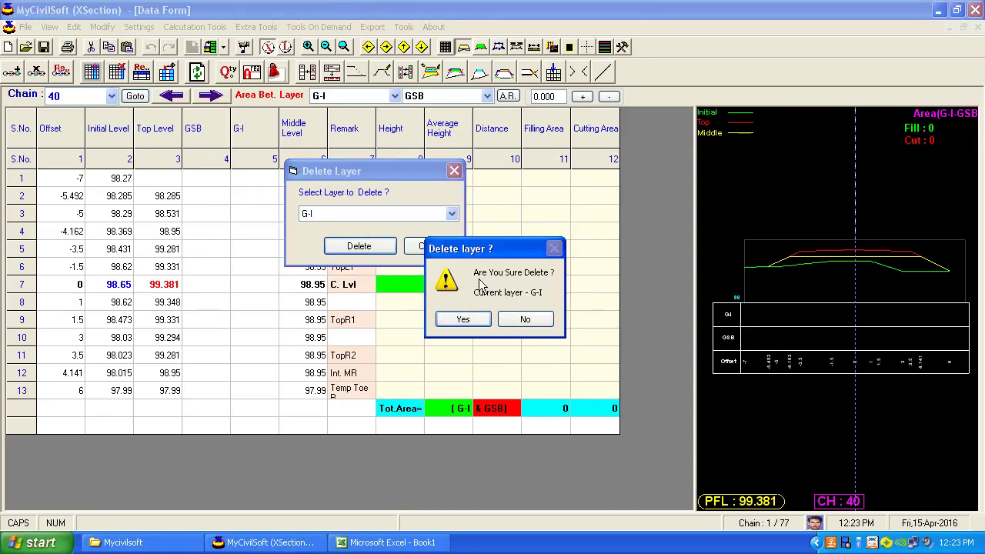
click(466, 319)
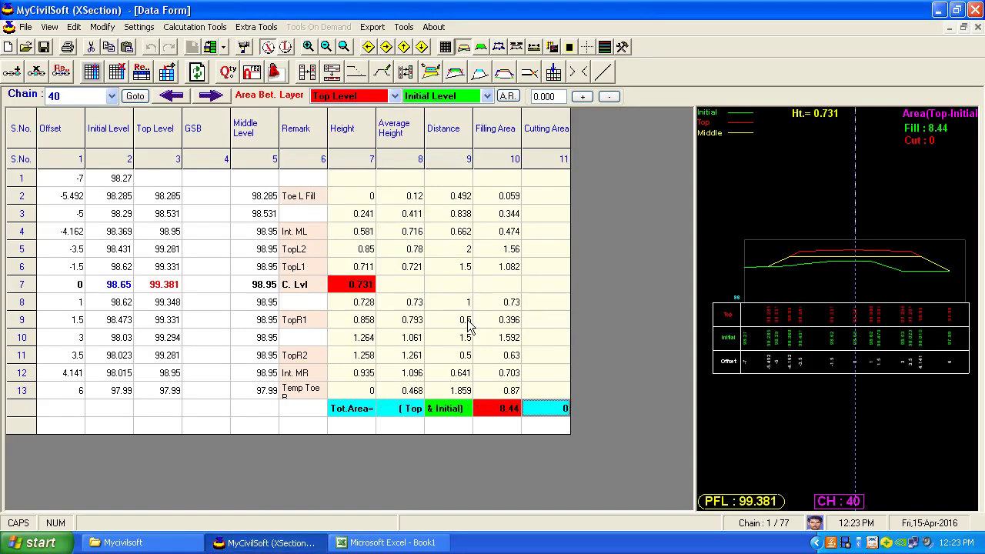
click(103, 29)
- Rename the Top Level layer to FORMATION Level and widen its column
click(123, 122)
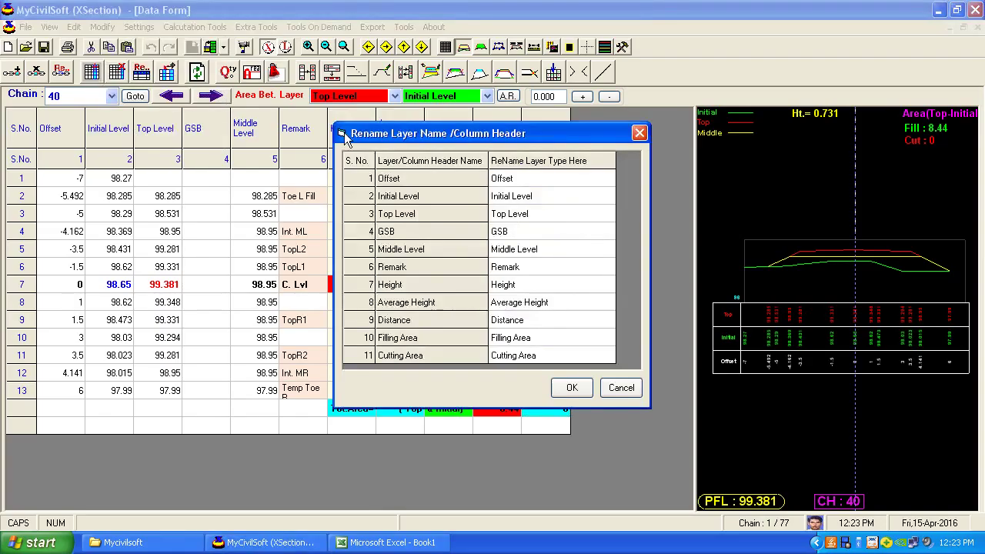
drag(412, 143, 199, 131)
click(325, 199)
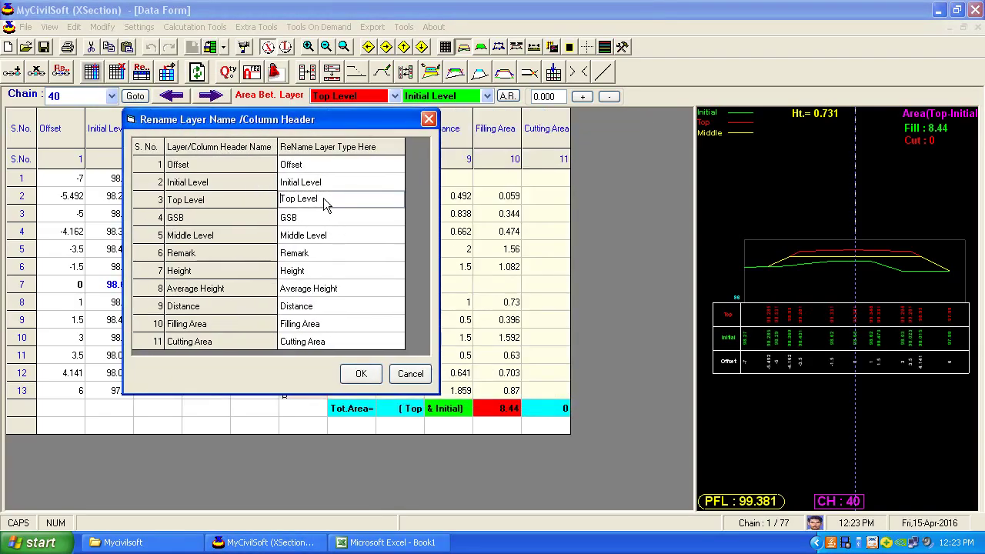
drag(295, 198, 280, 198)
text(f)
text(OR)
text(ION)
click(365, 373)
drag(182, 119, 196, 119)
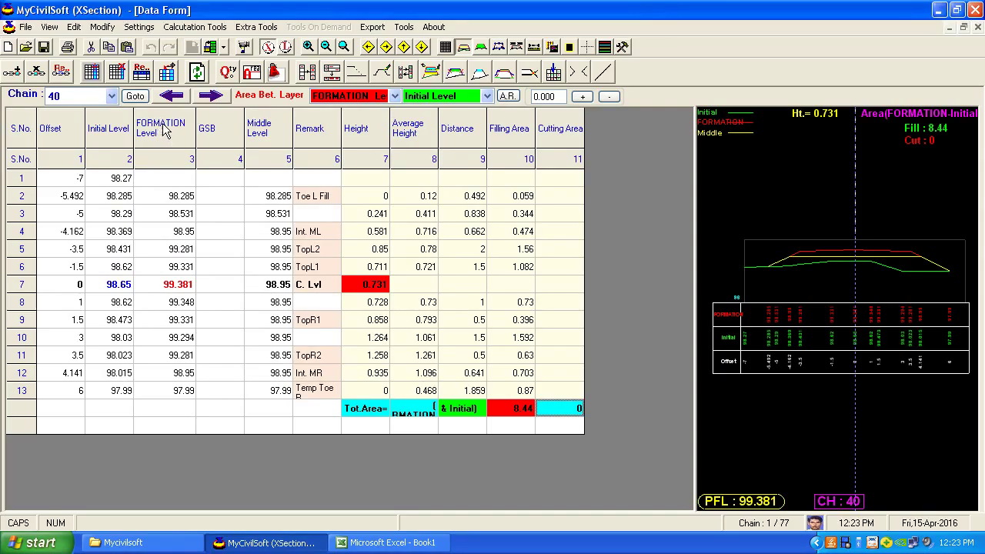
- In Move Layer, shift Middle Level two places left so it follows Initial Level
click(102, 27)
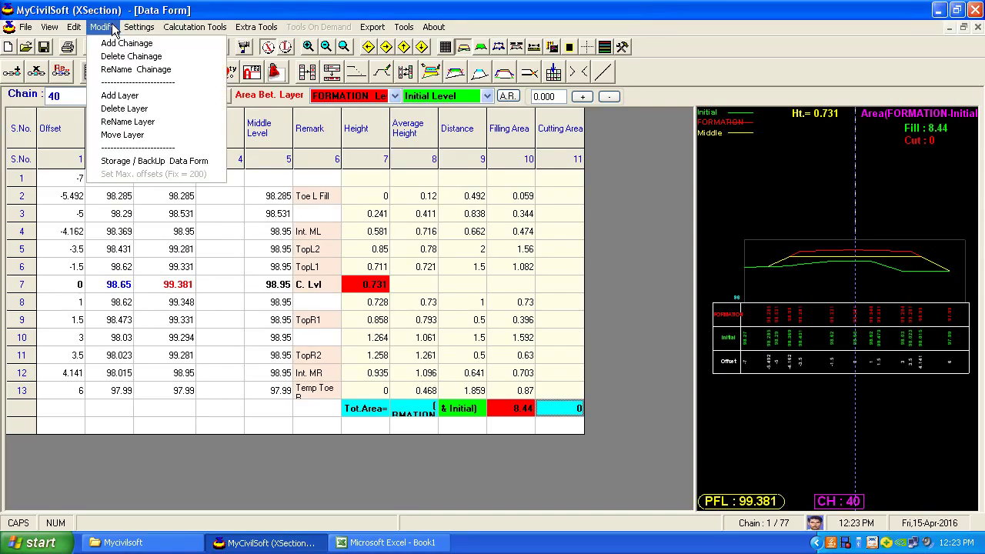
click(126, 135)
drag(390, 133, 243, 133)
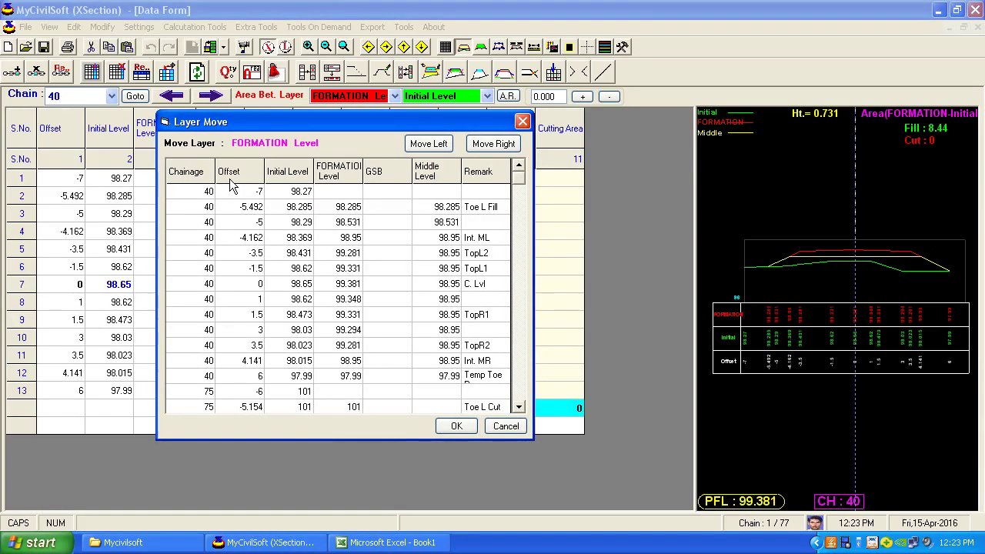
click(277, 179)
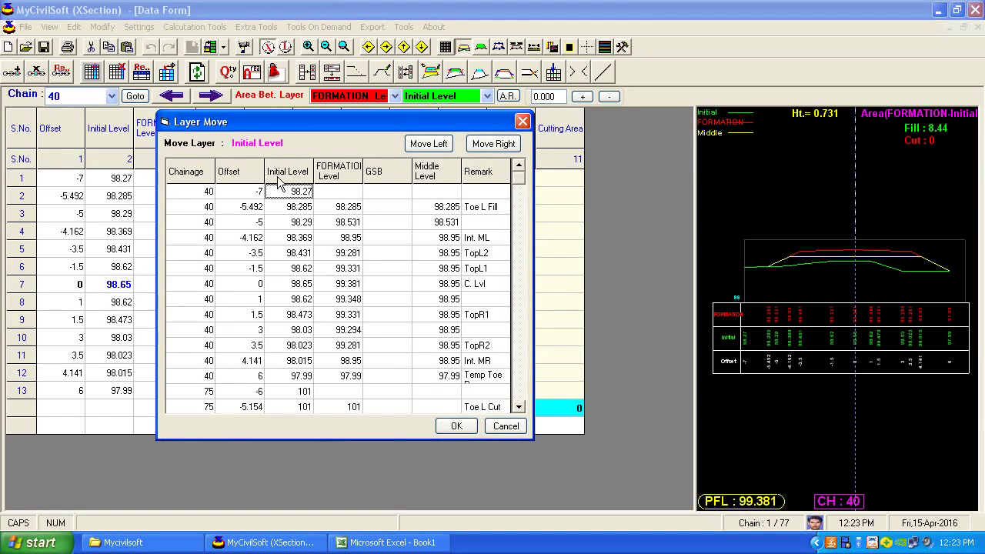
click(342, 179)
click(389, 192)
click(437, 192)
click(492, 194)
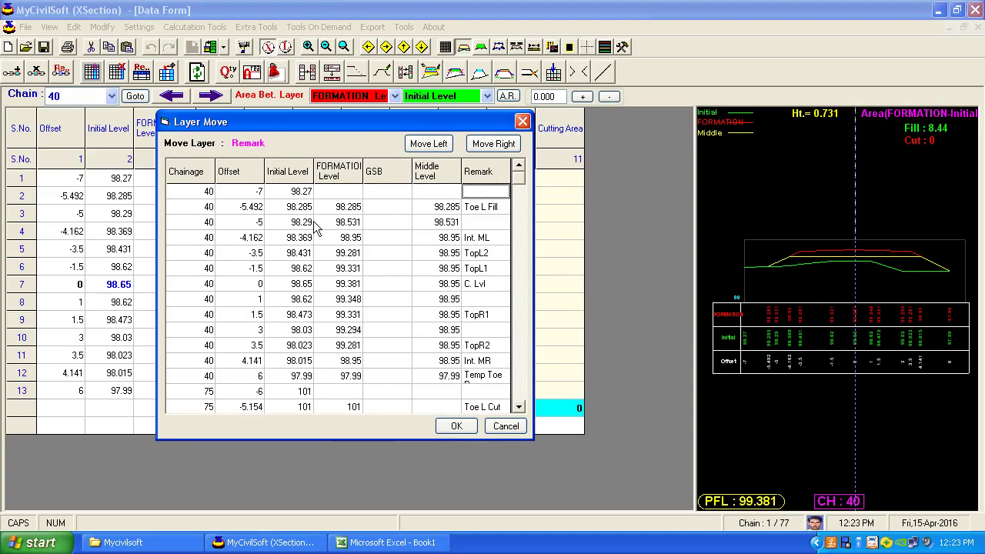
click(428, 194)
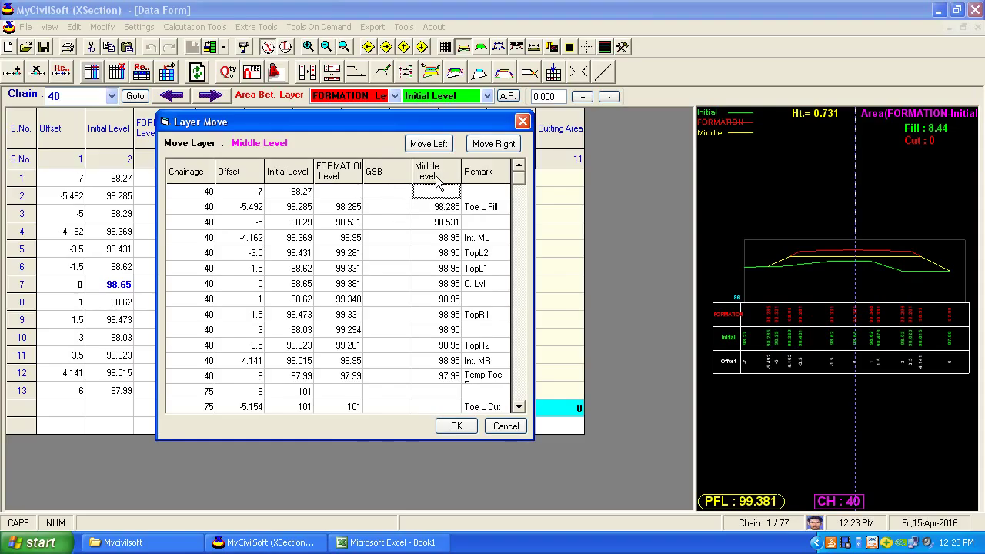
click(419, 147)
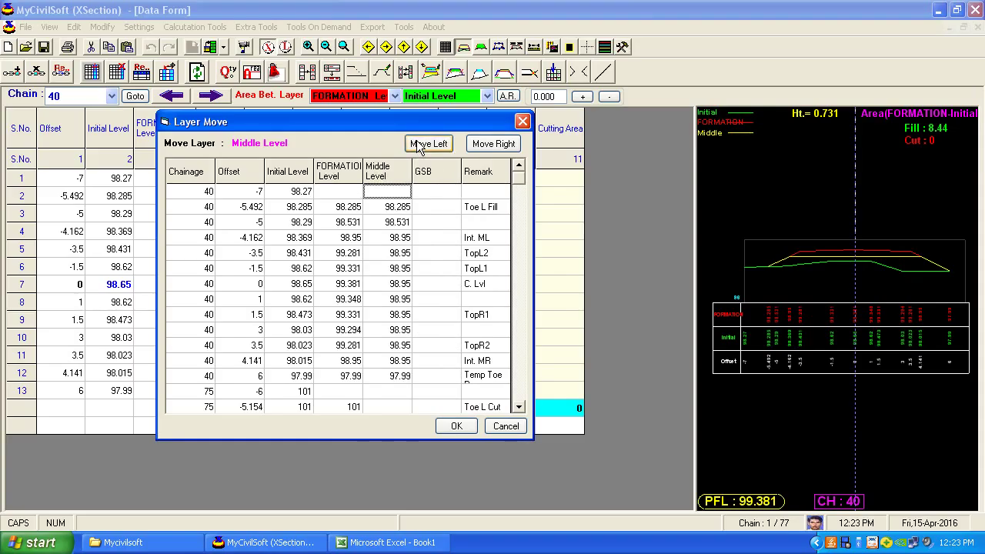
click(420, 146)
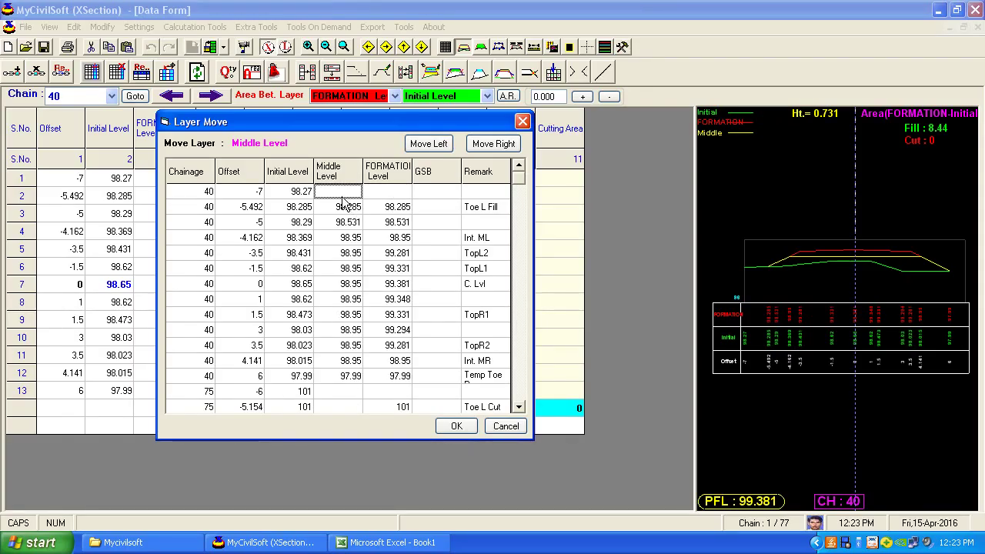
- Move FORMATION Level to after GSB and apply the new layer order
click(385, 191)
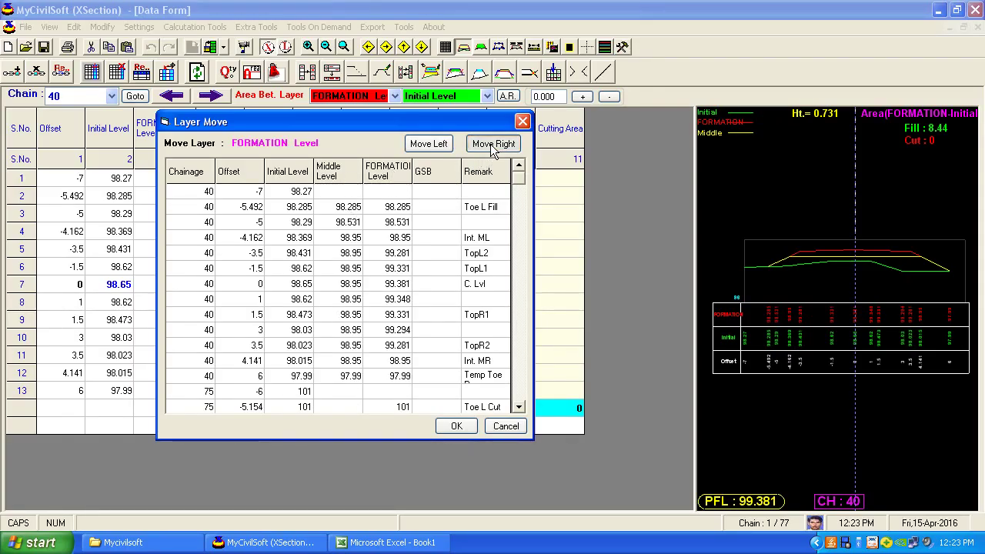
click(494, 144)
click(428, 144)
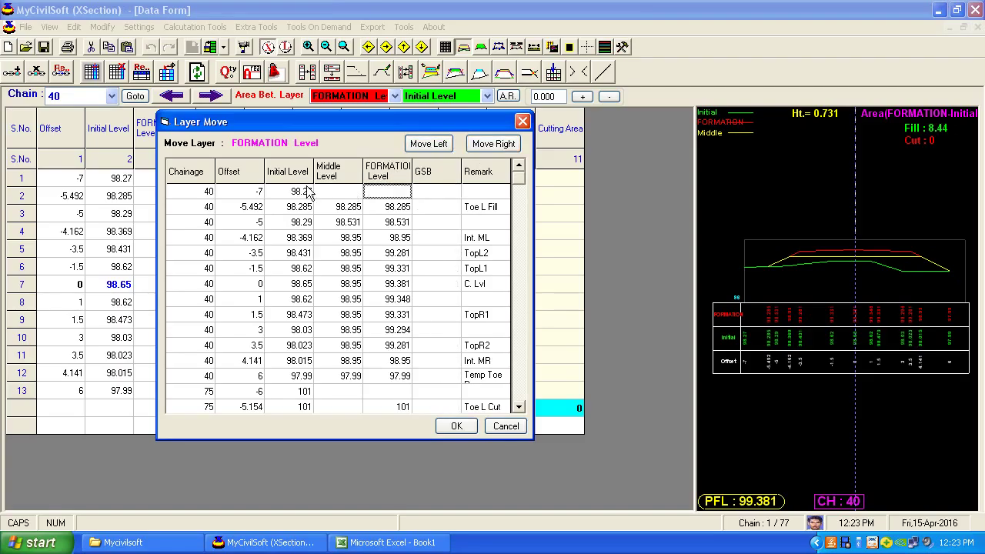
click(493, 144)
click(457, 427)
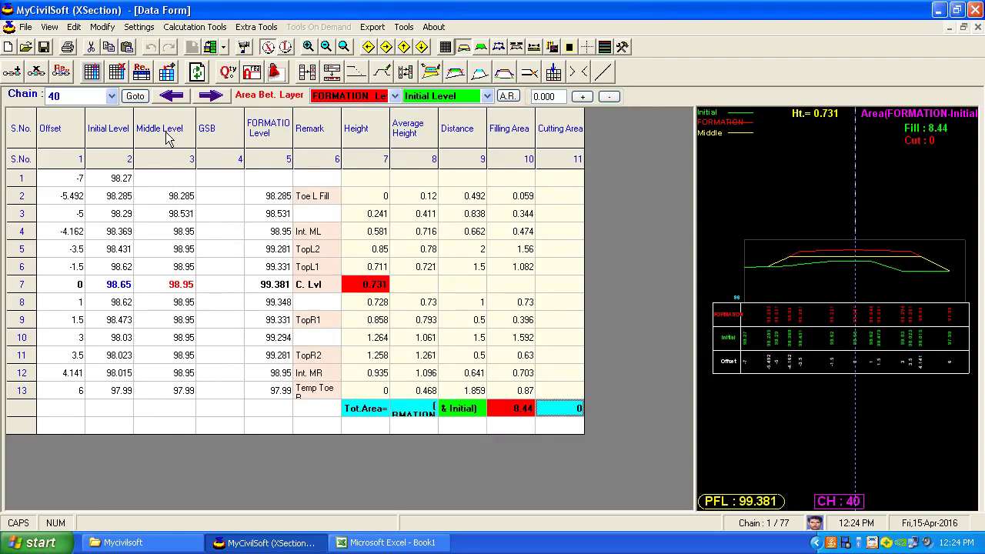
click(221, 143)
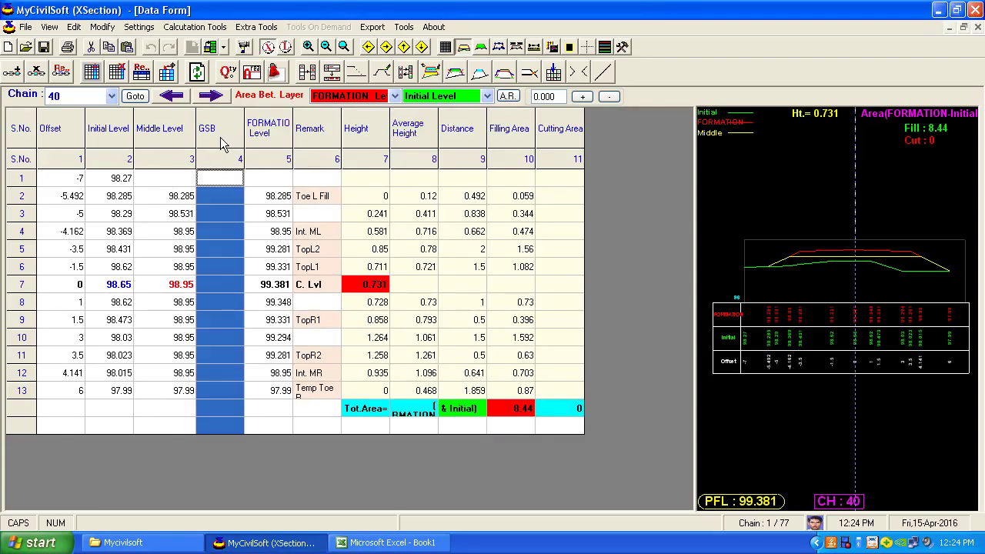
click(270, 141)
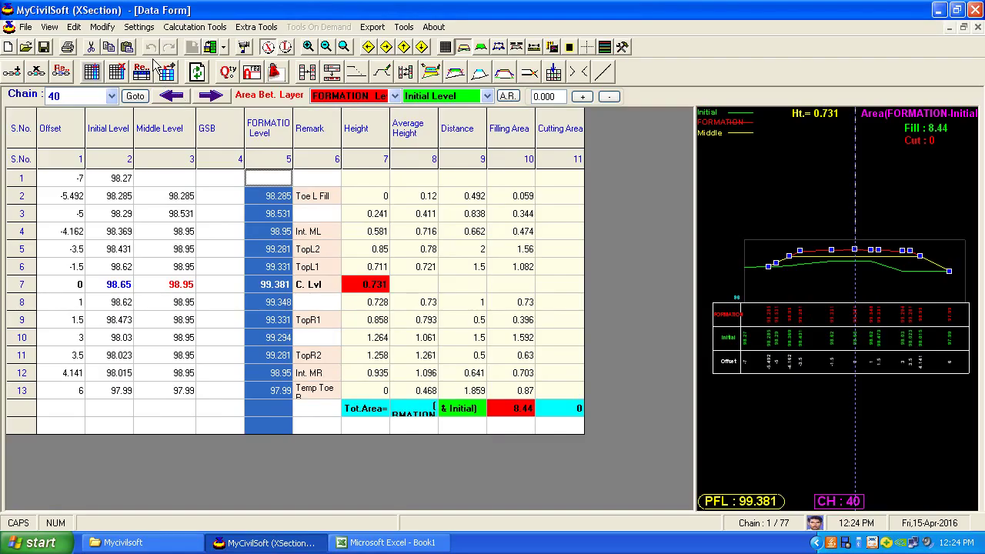
click(102, 26)
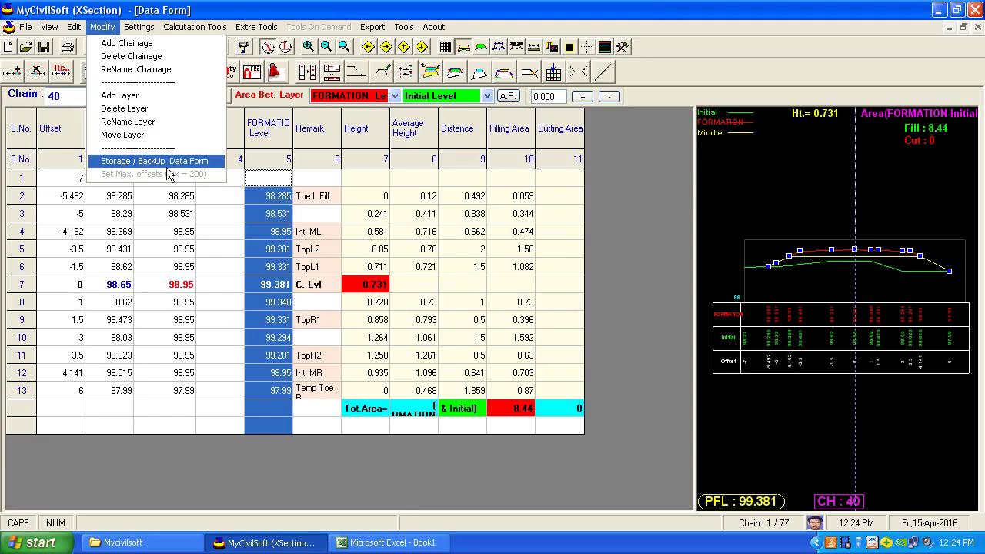
click(139, 222)
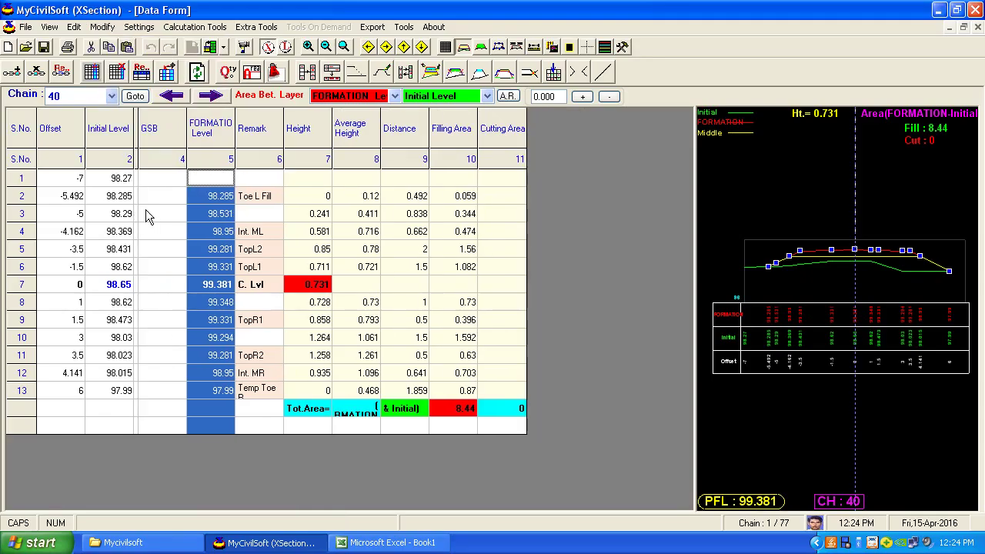
drag(182, 131, 192, 130)
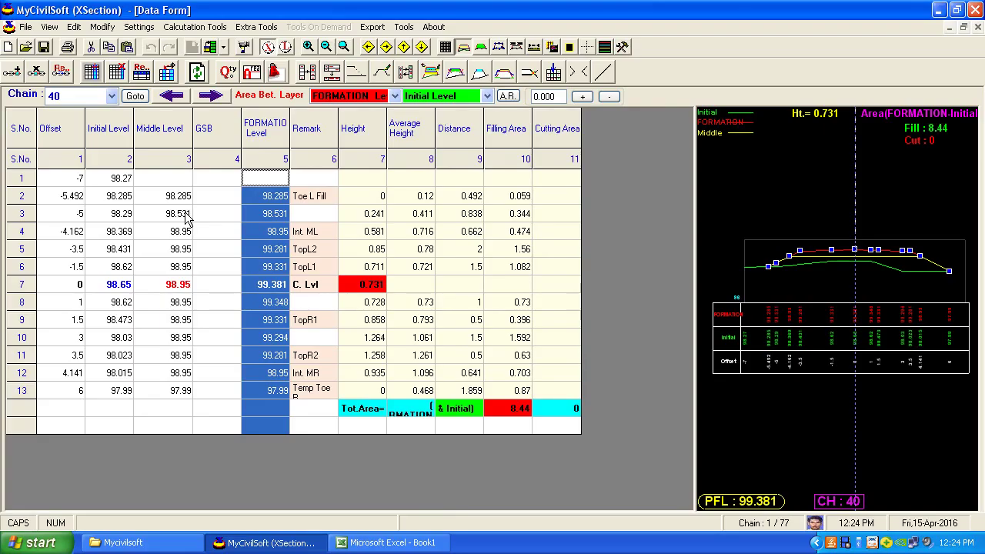
click(239, 219)
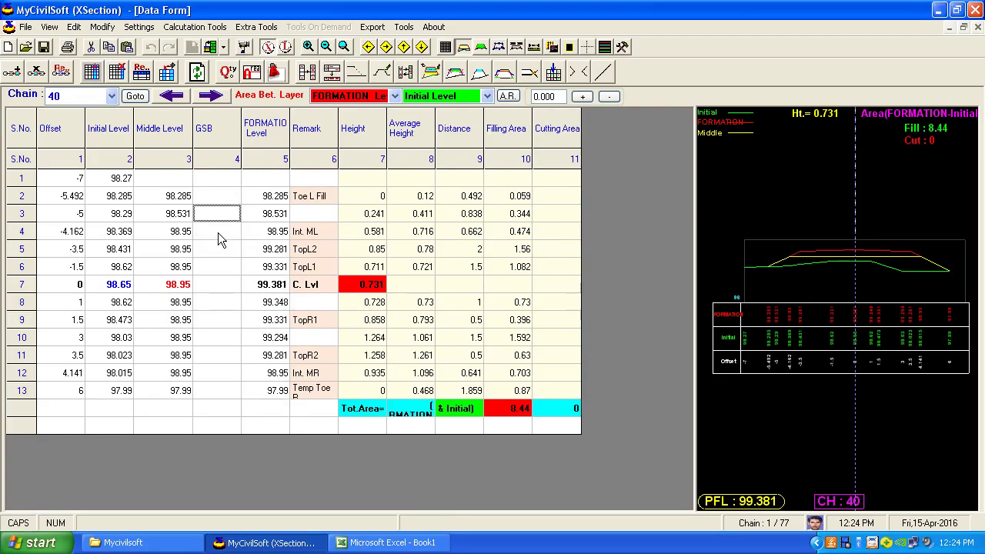
- Back up chainage 40's current data to the store and close the Storage / BackUp form
click(102, 27)
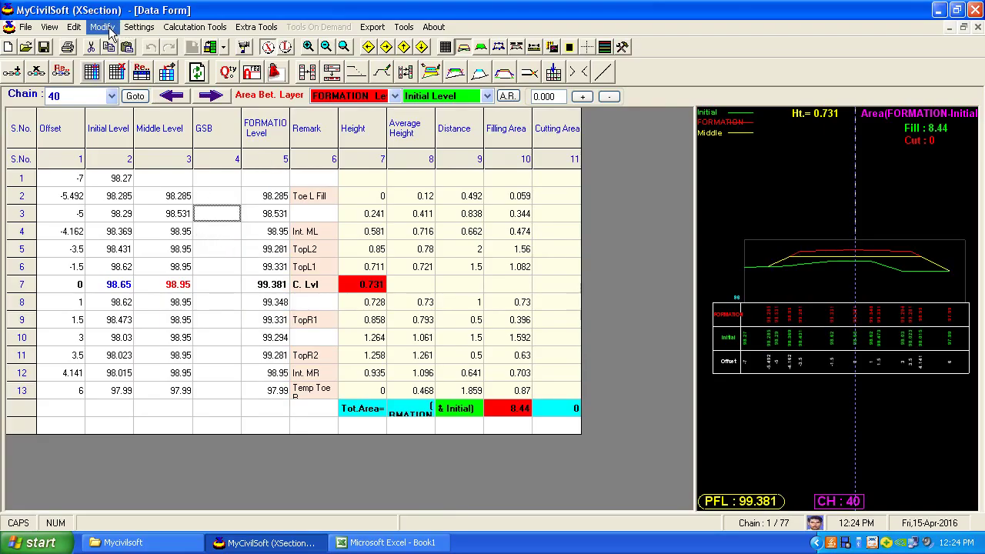
click(145, 161)
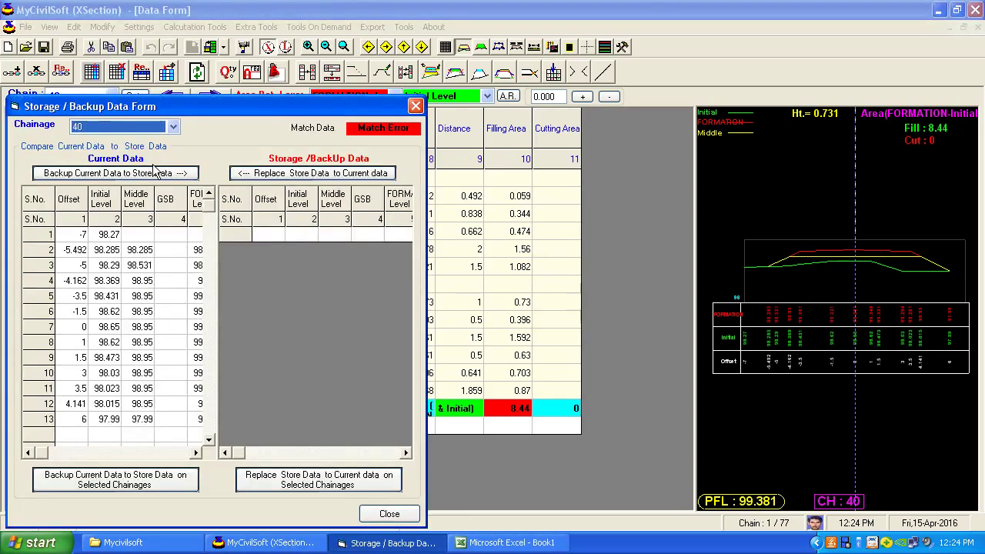
drag(231, 101, 383, 20)
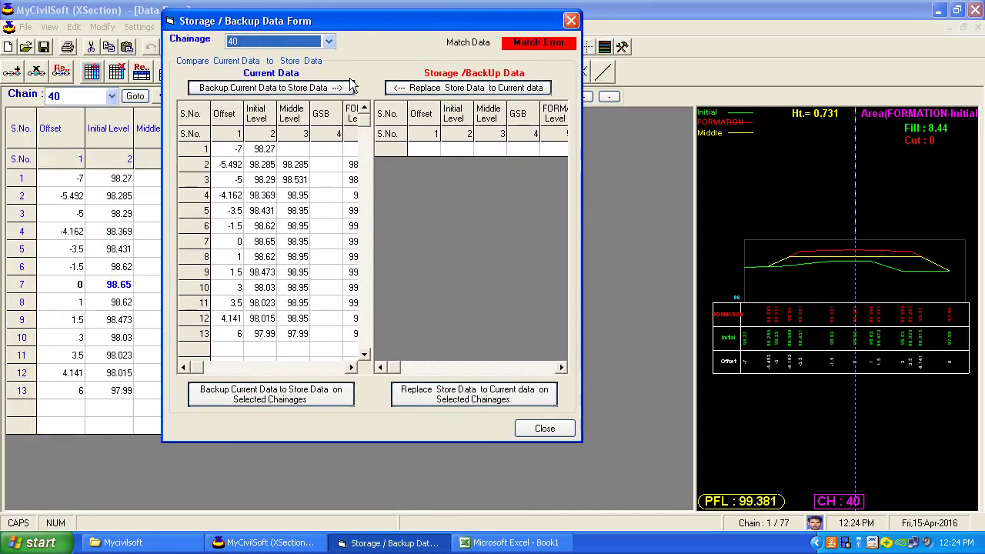
click(457, 181)
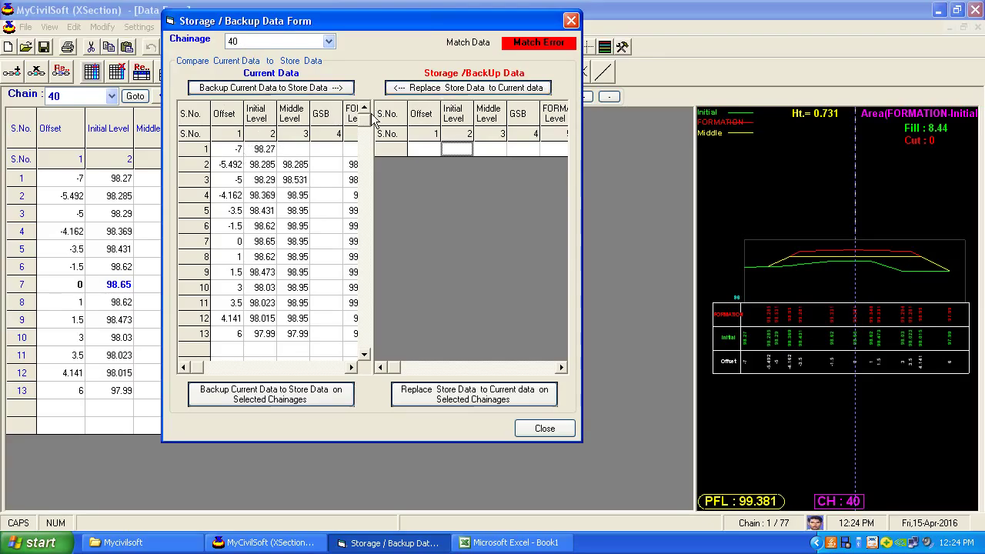
click(271, 88)
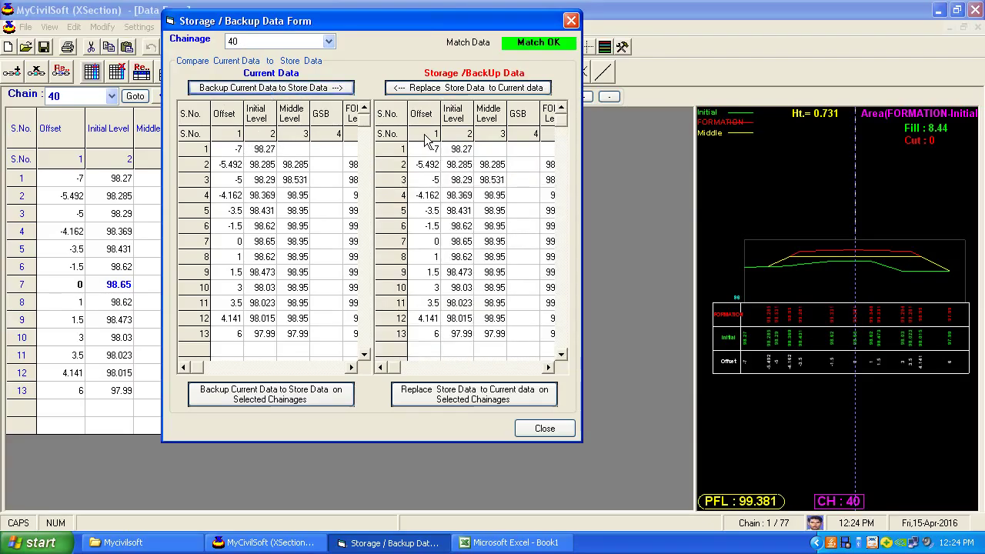
click(543, 432)
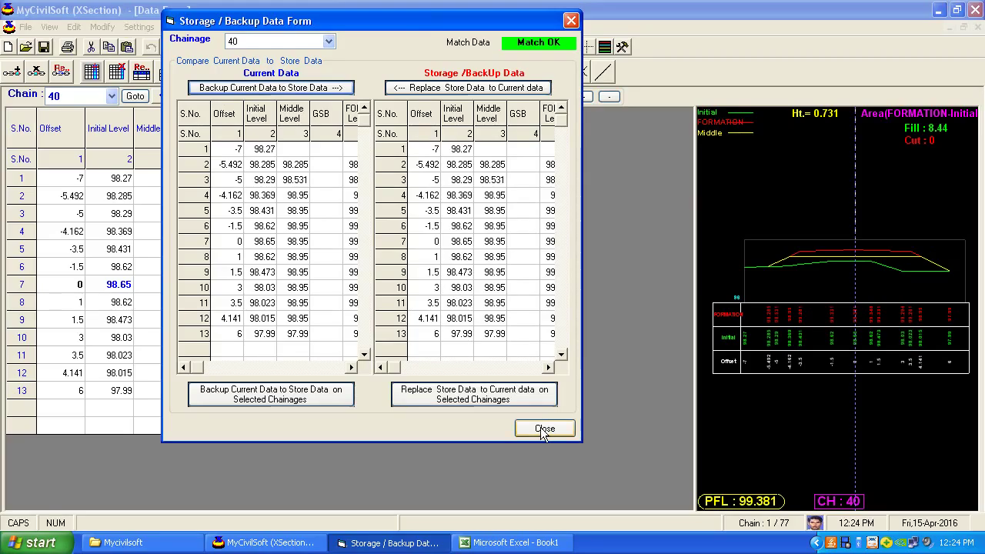
click(543, 432)
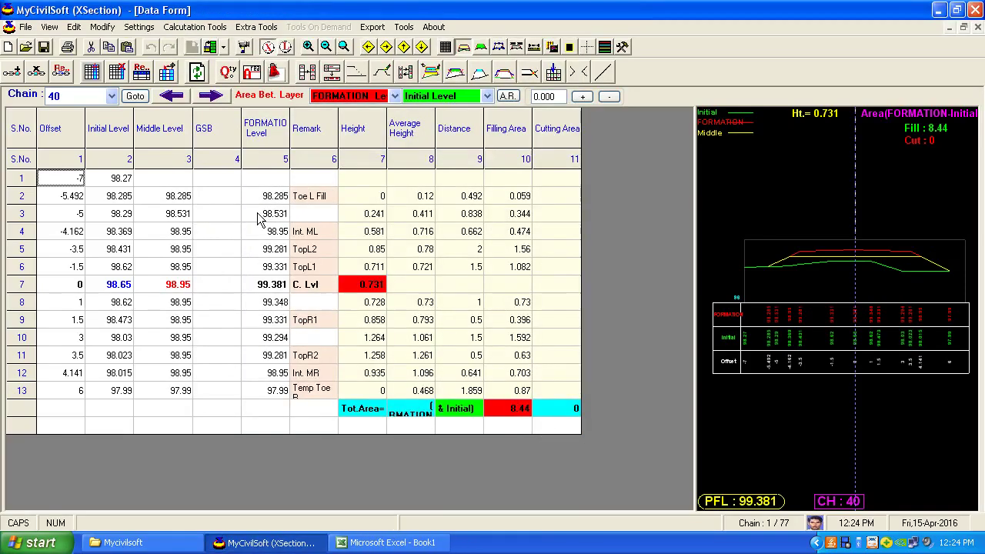
- Delete all Offset-through-FORMATION values at chainage 40 and reload the chainage
click(141, 214)
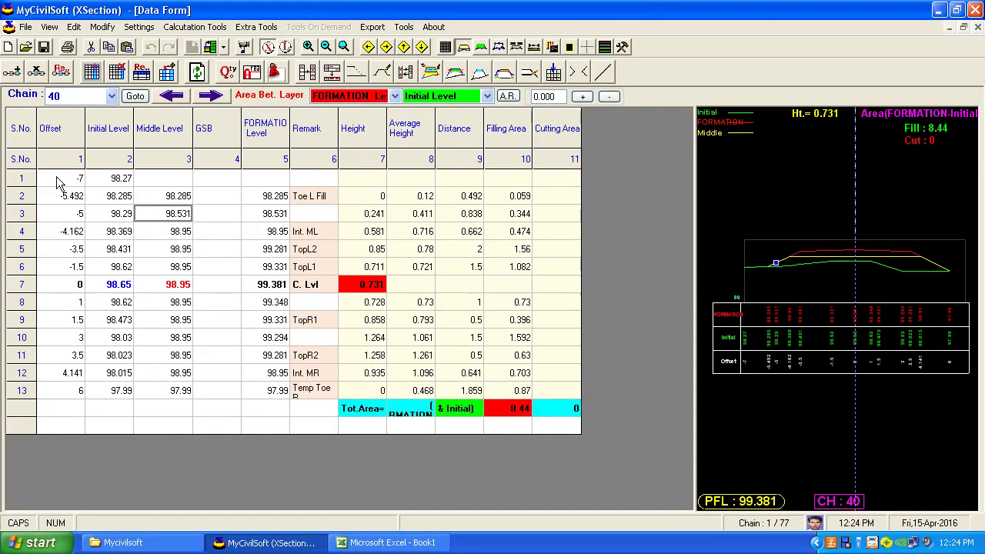
drag(60, 179, 260, 408)
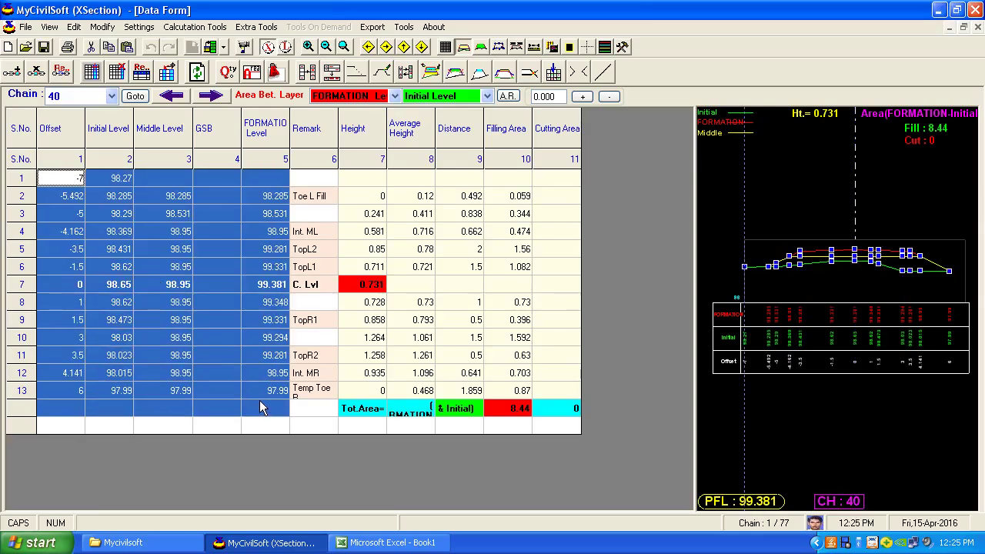
key(Delete)
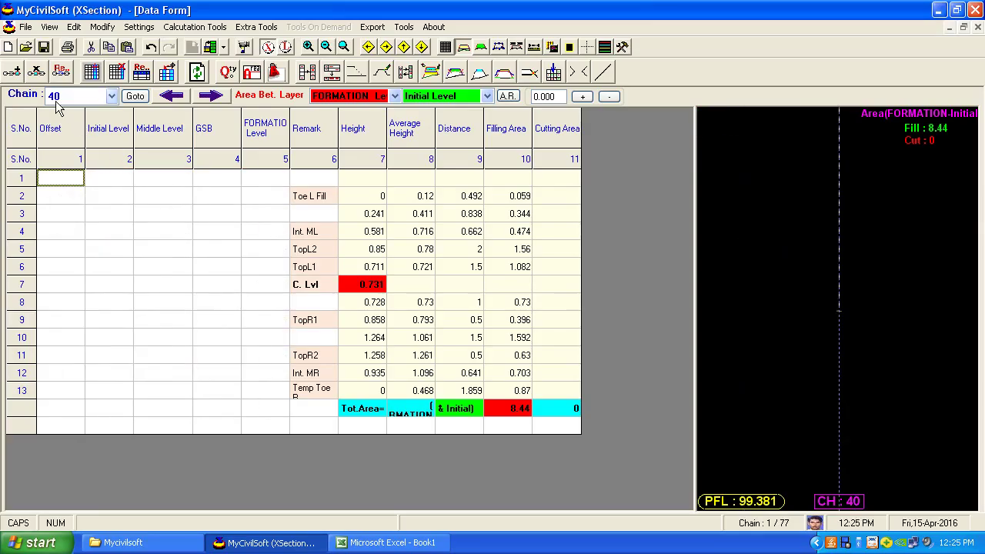
click(69, 93)
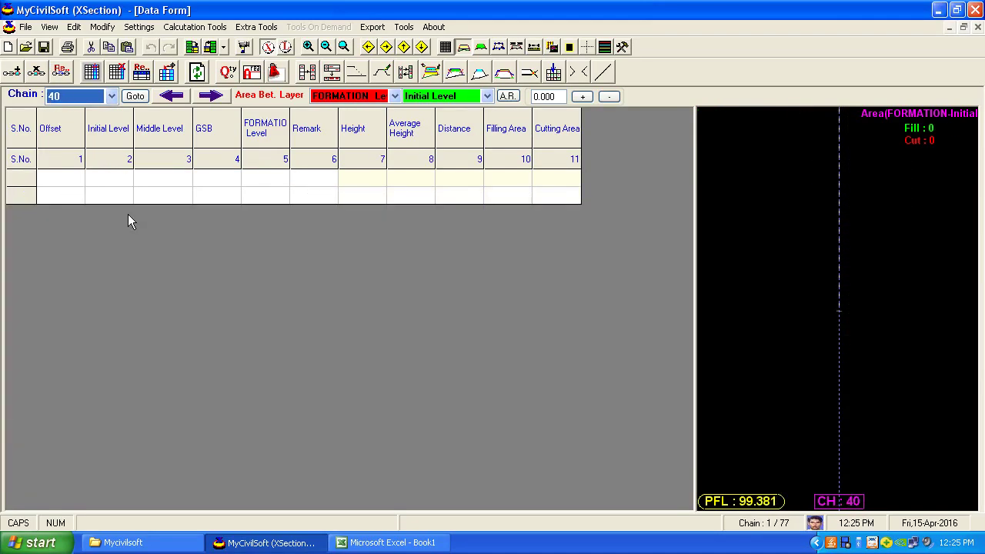
- Enter offsets 0, -2 and 2 in the first three Offset cells
click(66, 179)
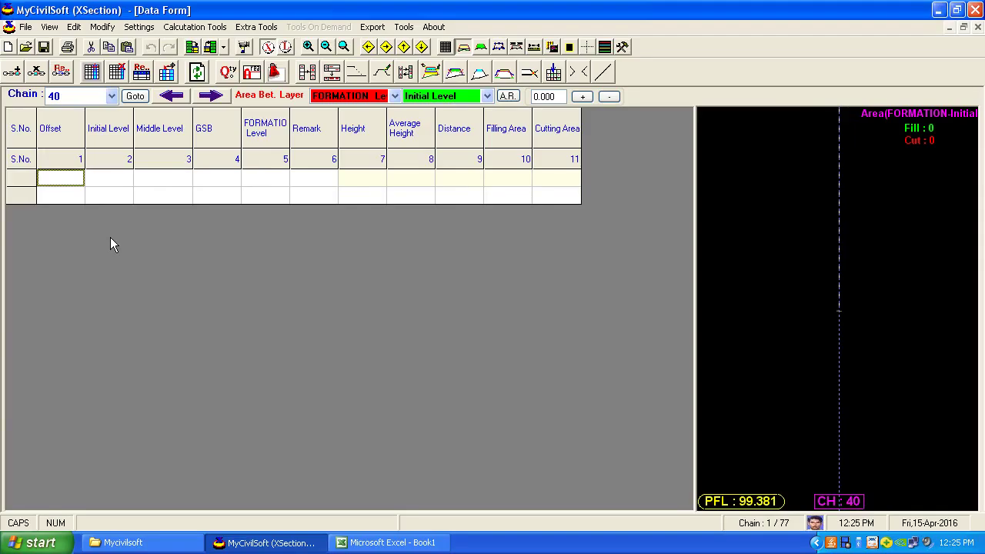
text(0)
key(Return)
text(-2)
key(Return)
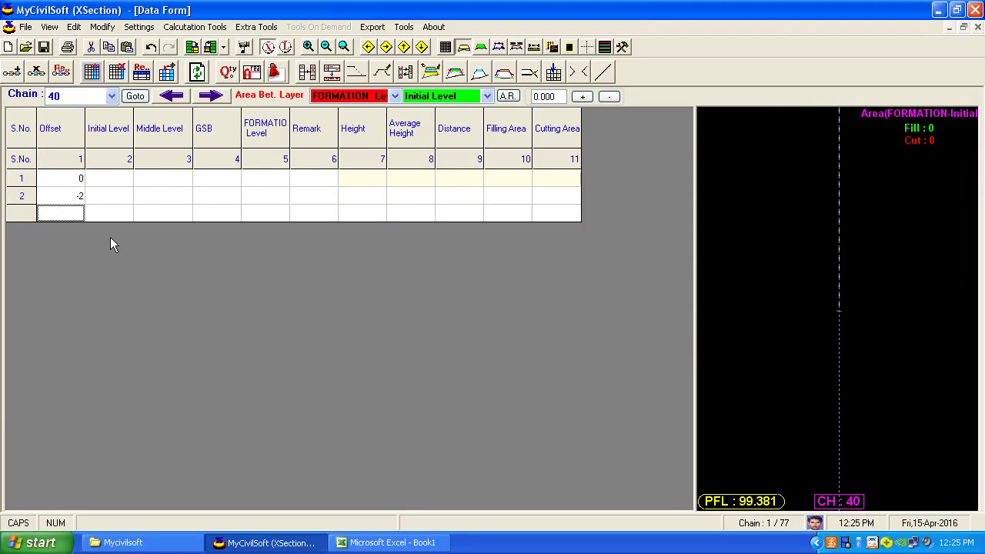
text(2)
- Set Initial Level 100 on all three rows and redraw the cross-section
click(112, 178)
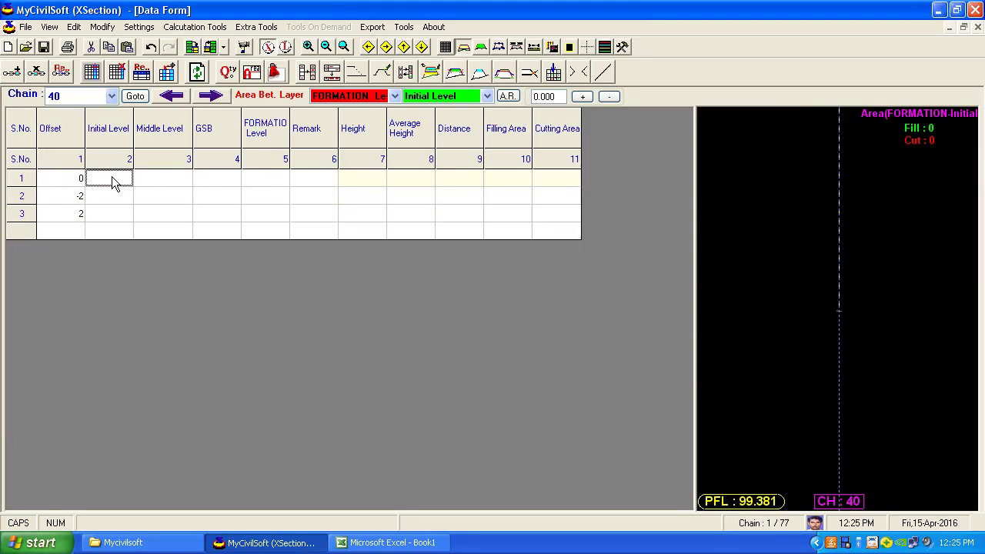
text(100)
key(Return)
text(100)
key(Return)
text(1)
key(Return)
click(197, 72)
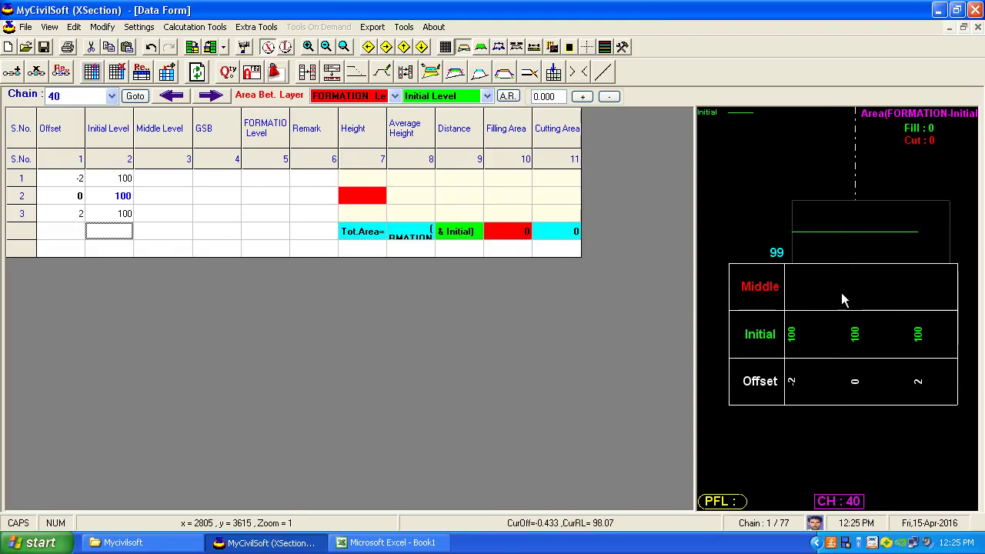
click(167, 197)
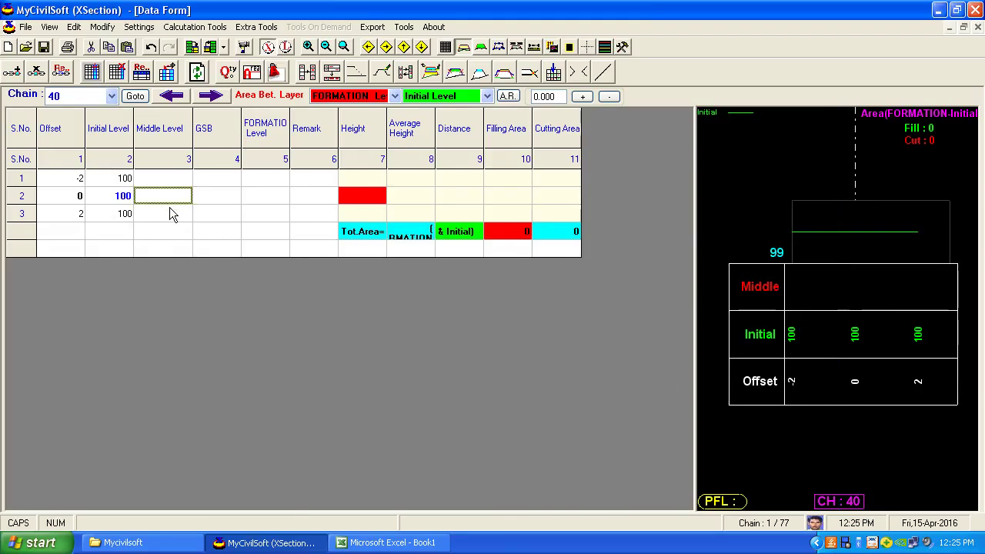
- Open the Storage / BackUp Data Form and select the current and stored rows
click(102, 27)
click(132, 162)
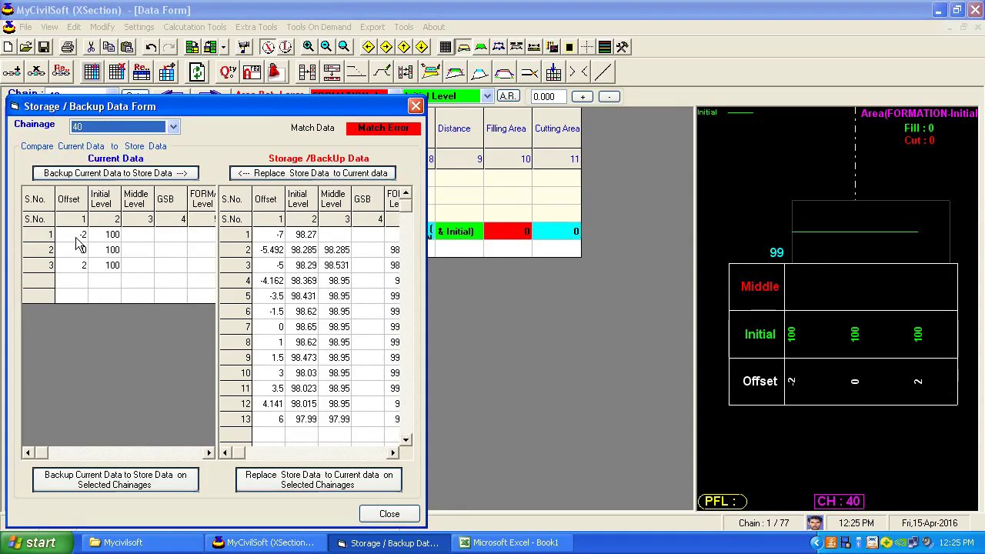
drag(80, 250, 110, 277)
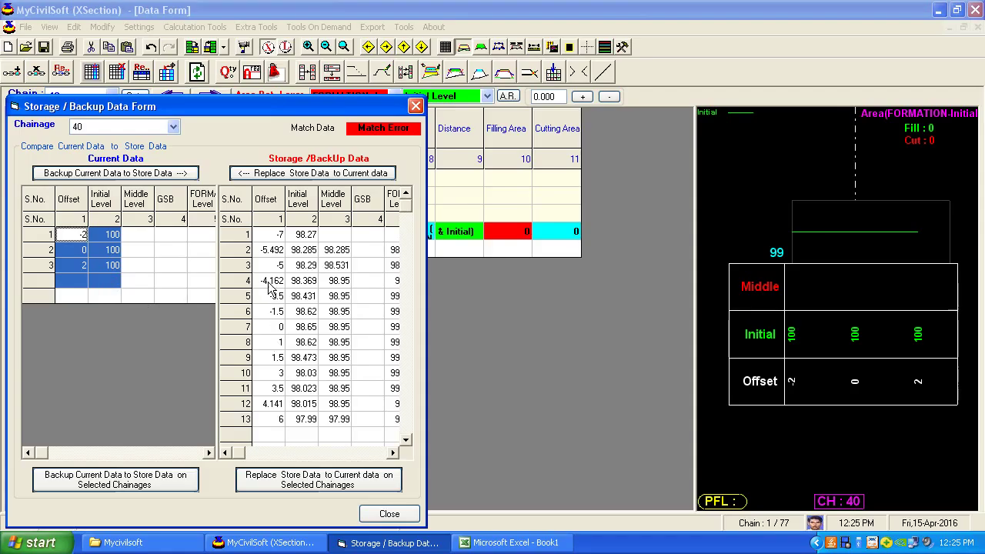
click(277, 258)
drag(280, 257, 377, 425)
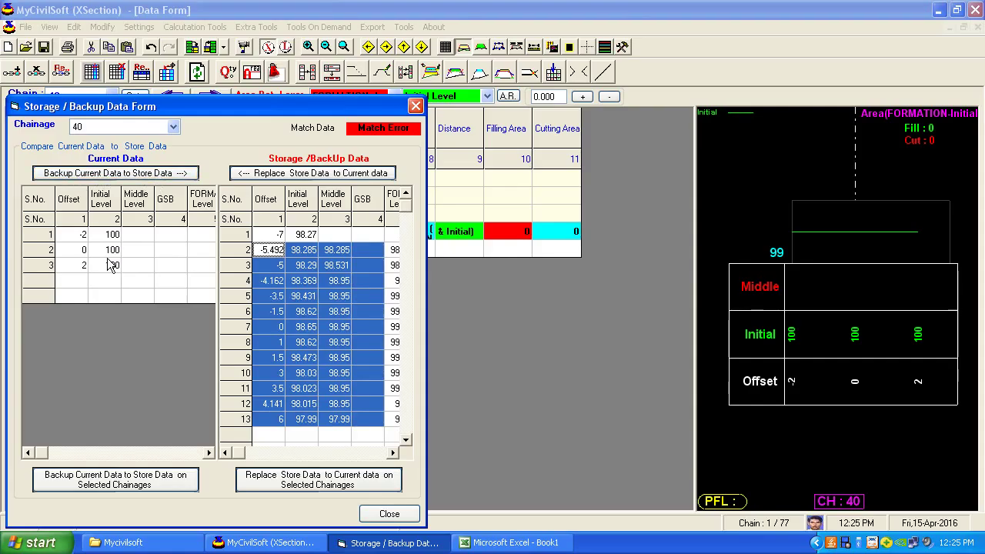
- Select all stored backup rows and replace chainage 40's current data with them
click(81, 253)
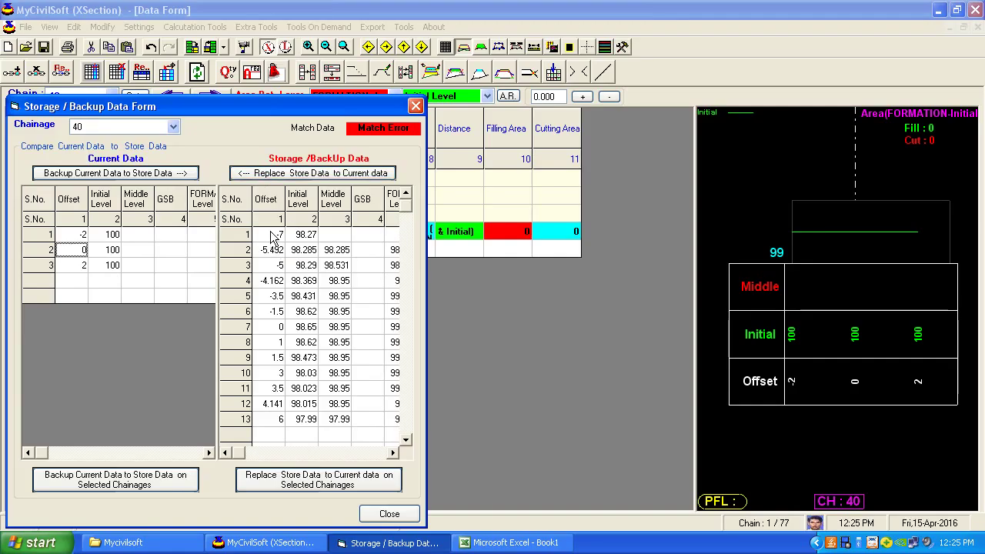
mouse_move(273, 237)
mouse_down()
mouse_move(370, 385)
mouse_move(372, 419)
mouse_up()
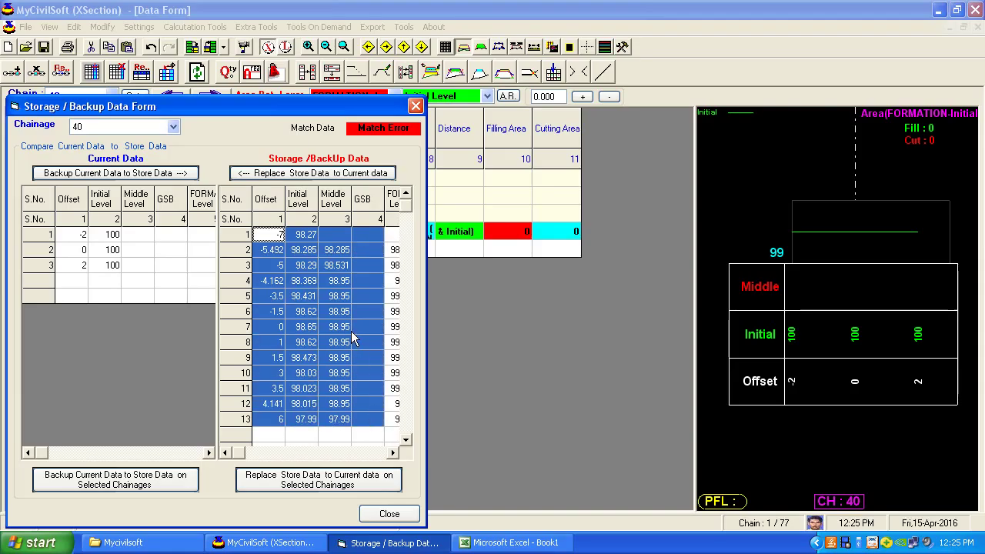
click(281, 174)
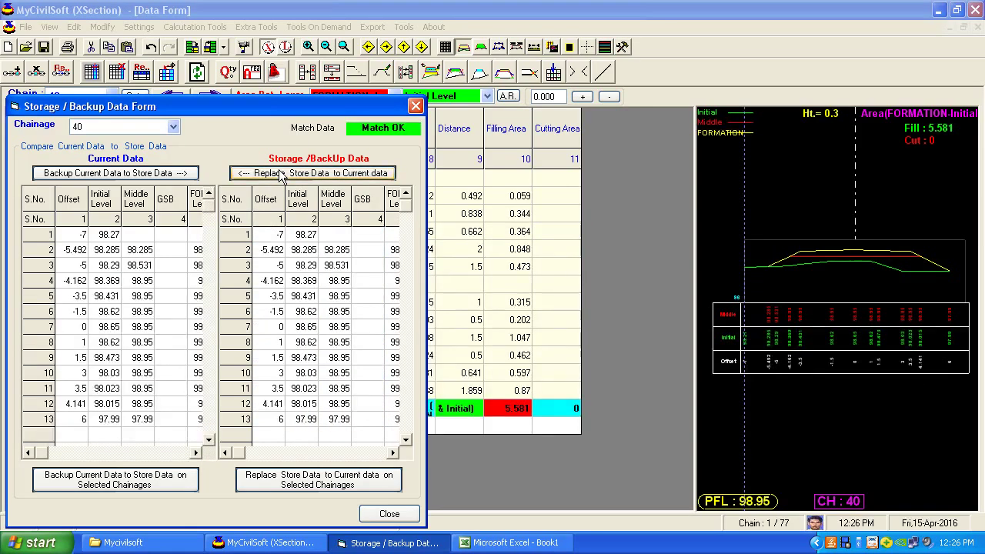
drag(297, 107, 315, 262)
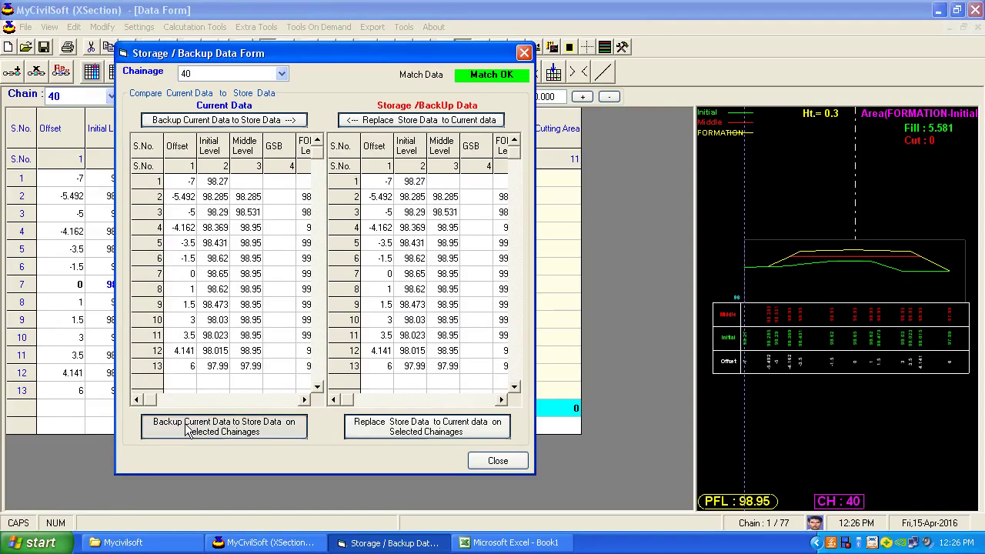
click(231, 427)
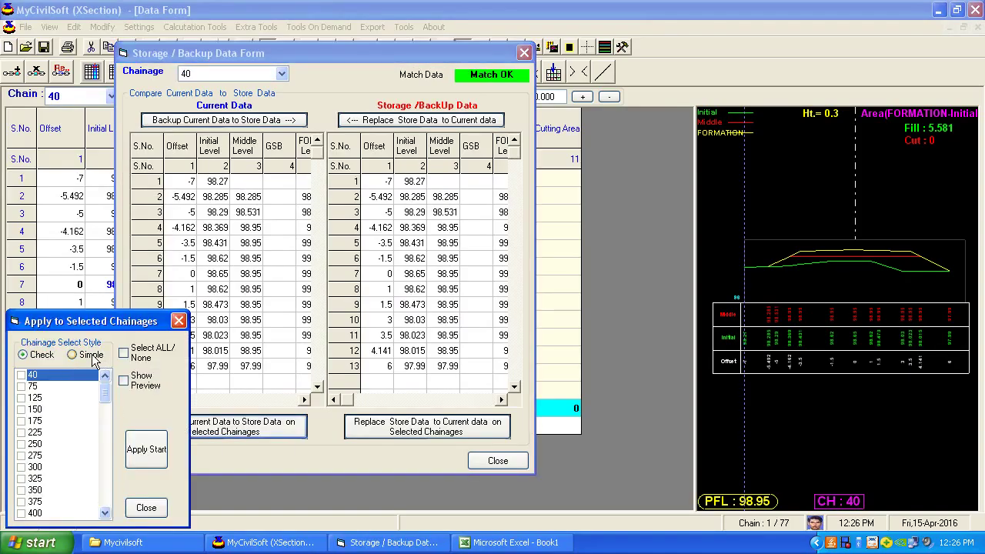
- Select all chainages and apply the stored backup data to every one
click(142, 354)
click(147, 451)
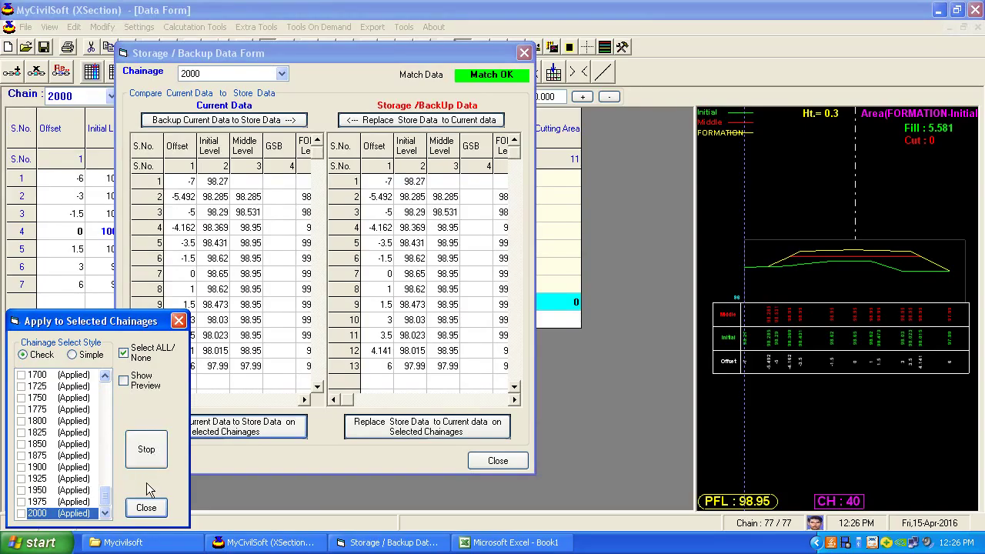
click(147, 509)
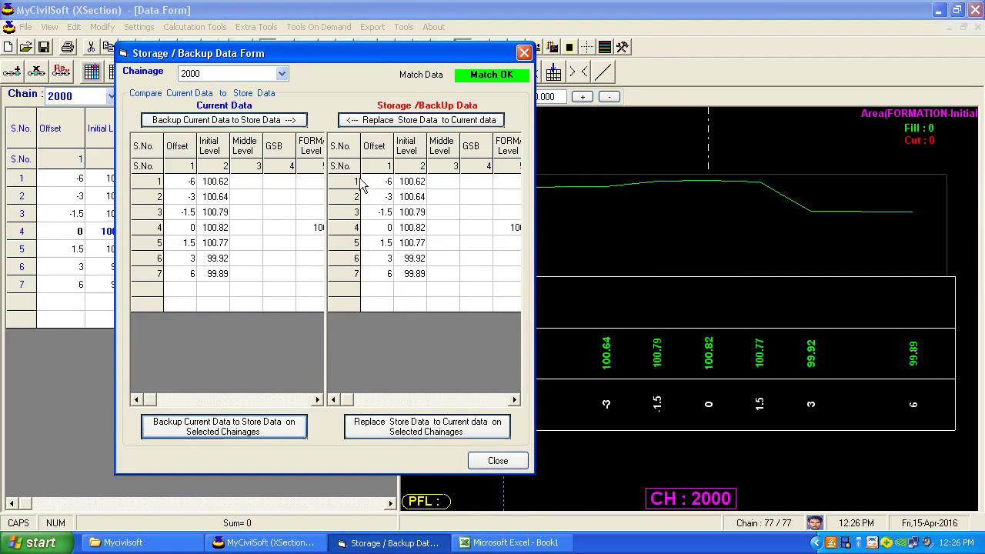
- Check chainages 40 through 650 show Match OK, then close the backup form
click(282, 73)
drag(278, 132, 281, 85)
click(196, 86)
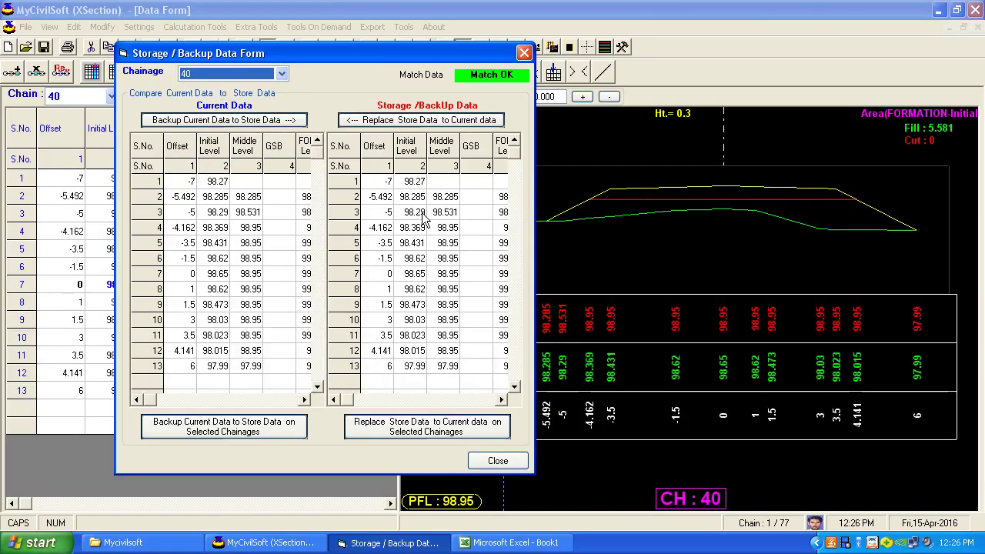
scroll(422, 219, down, 1)
scroll(427, 231, down, 6)
scroll(432, 244, down, 4)
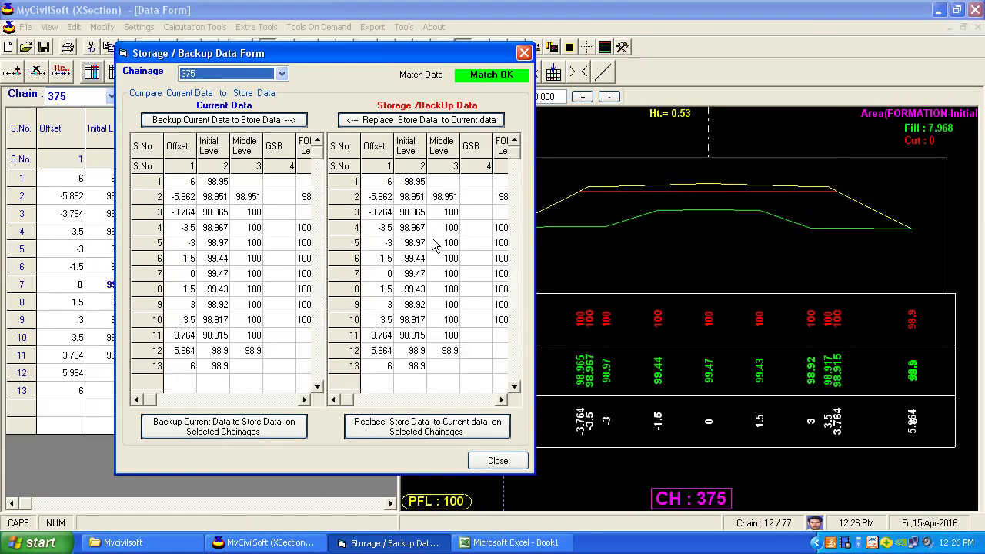
scroll(433, 245, down, 3)
scroll(451, 208, down, 6)
scroll(440, 275, down, 2)
click(497, 460)
drag(77, 178, 257, 393)
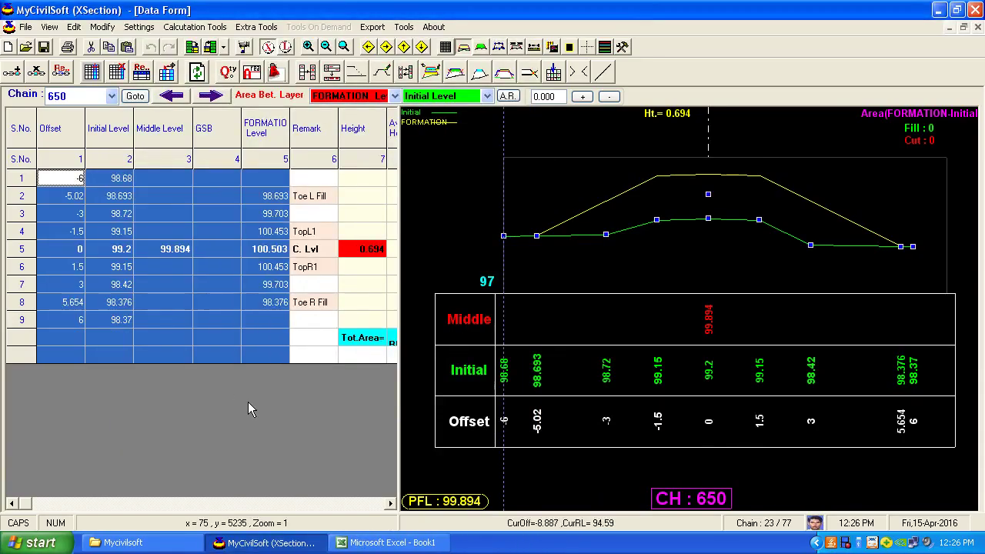
- Delete the cross-section values at chainages 650, 600 and 400
key(Delete)
click(111, 95)
click(77, 127)
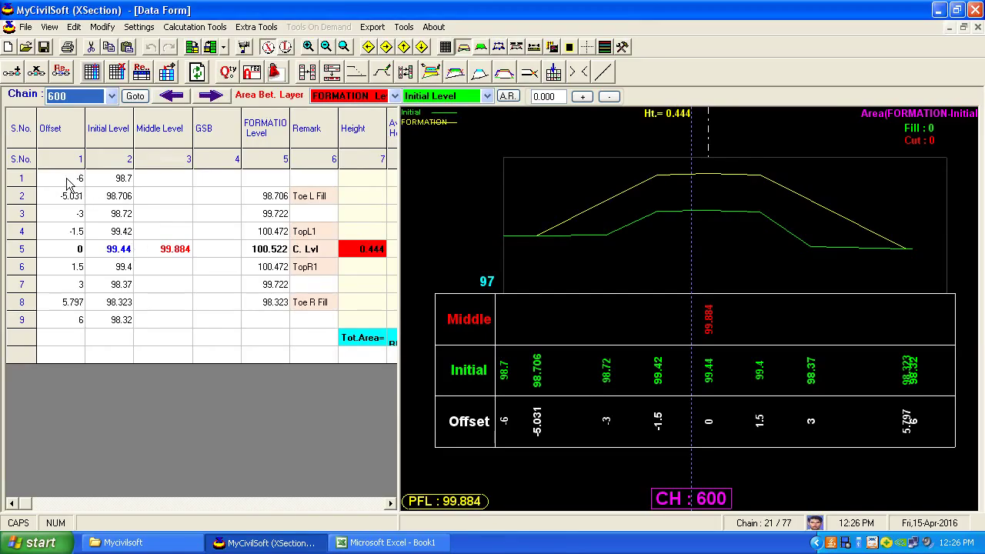
drag(68, 183, 270, 396)
key(Delete)
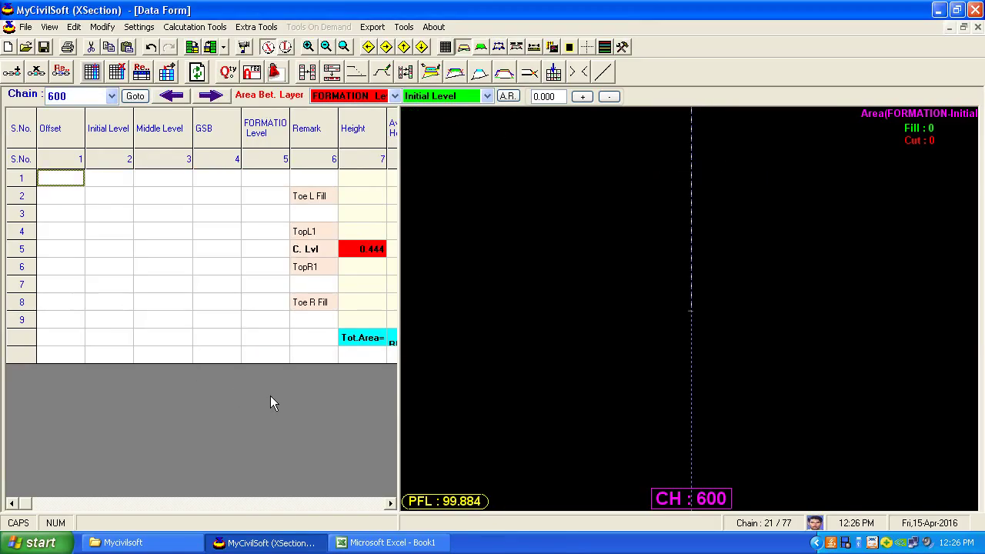
click(112, 95)
click(77, 154)
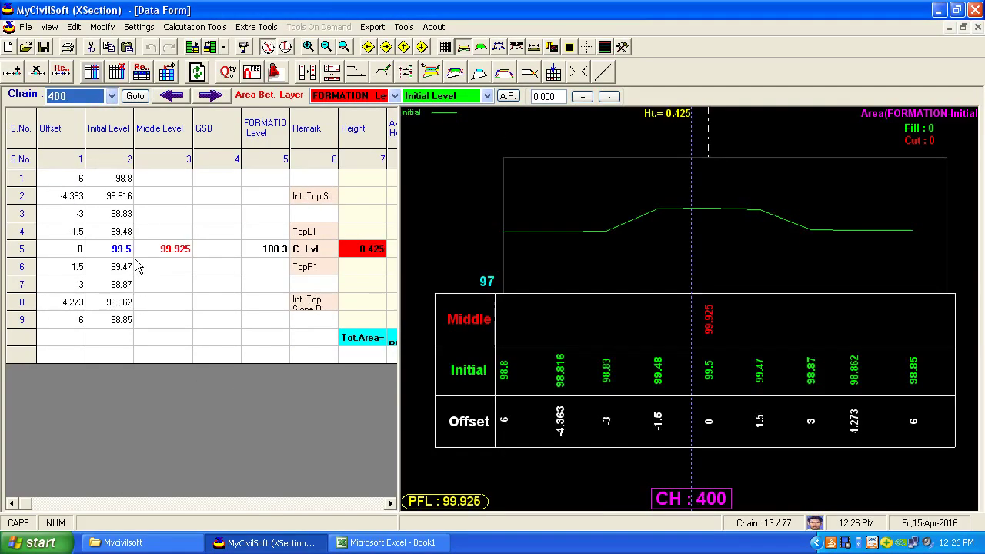
drag(67, 184, 153, 336)
key(Delete)
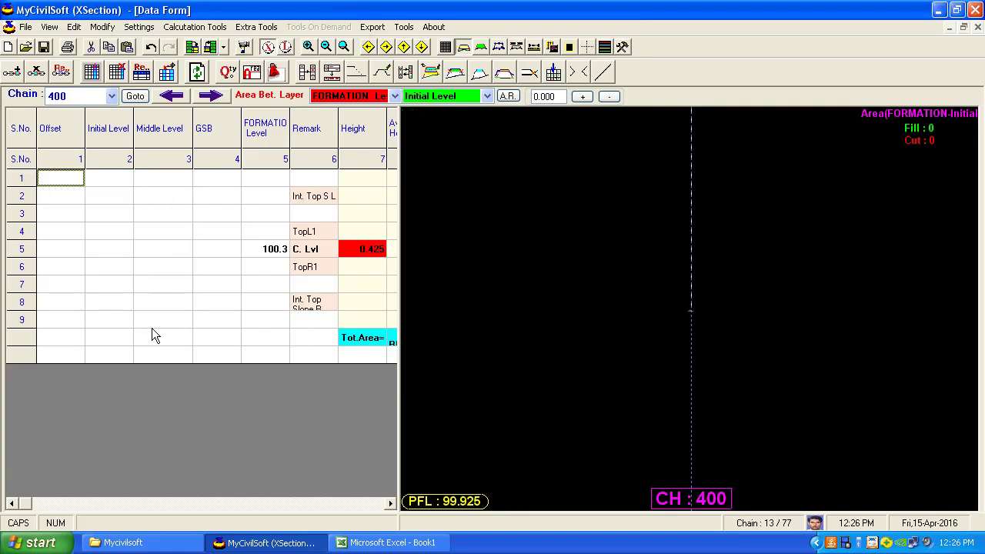
- Delete all offset-to-FORMATION values at chainage 175
click(112, 95)
click(120, 266)
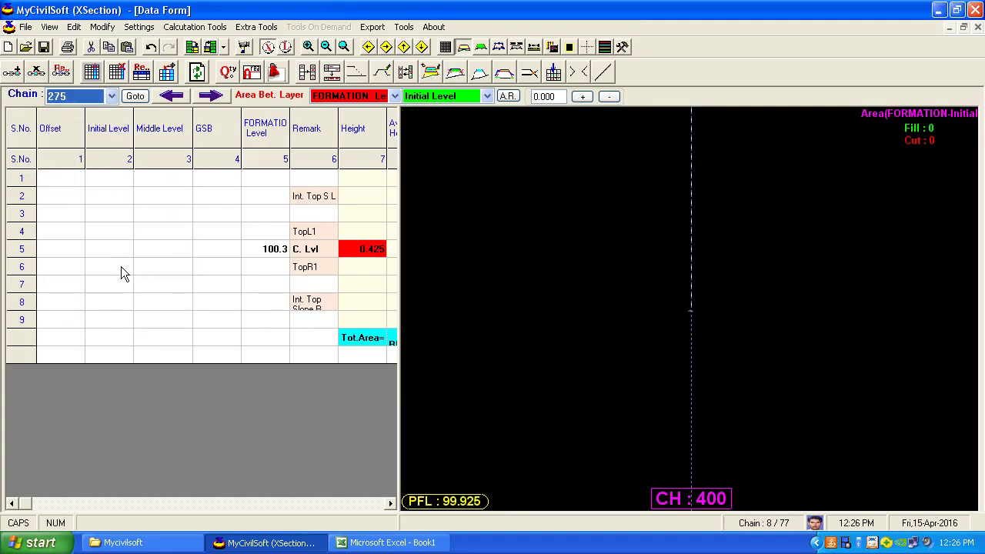
drag(60, 178, 202, 388)
key(Delete)
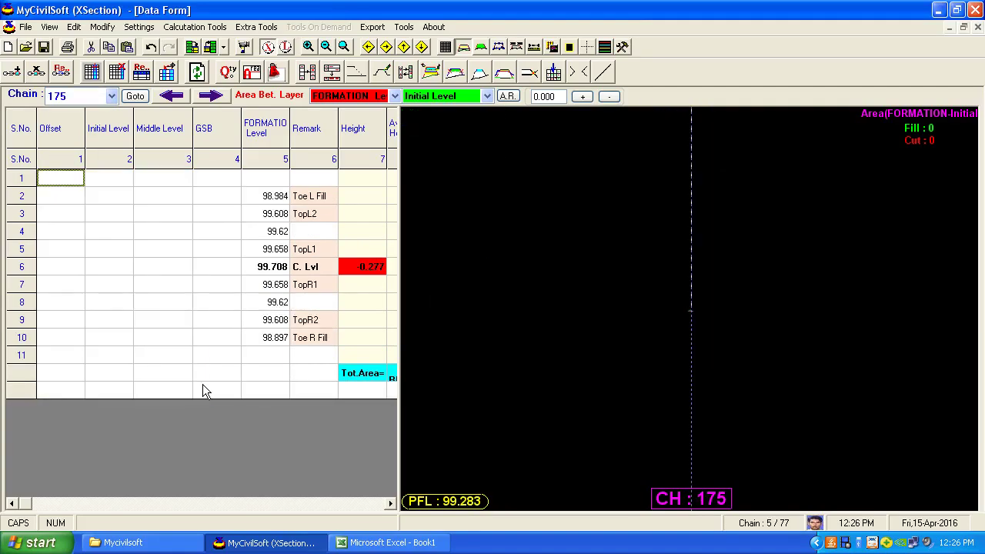
click(200, 69)
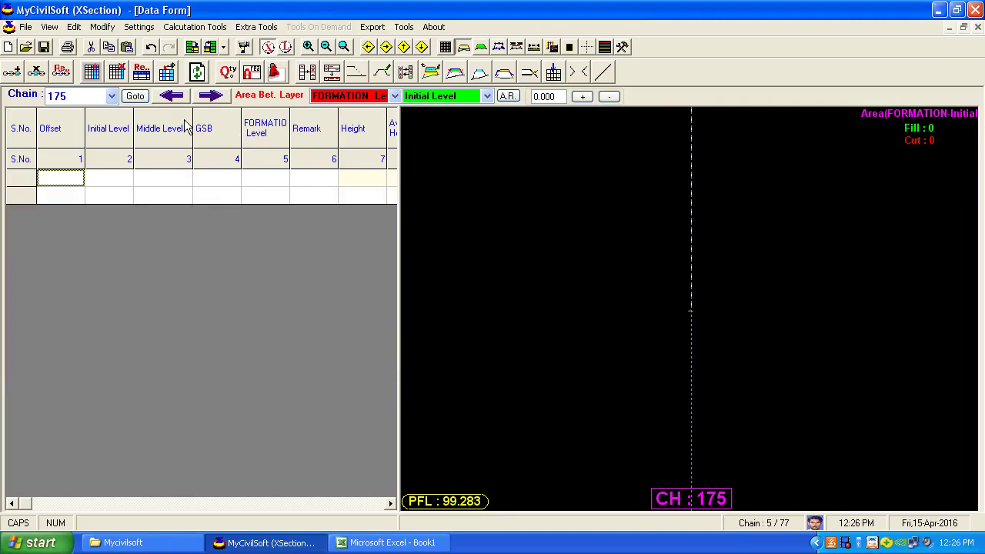
- Browse through the chainage list, landing on chain 225
click(52, 93)
scroll(126, 225, down, 2)
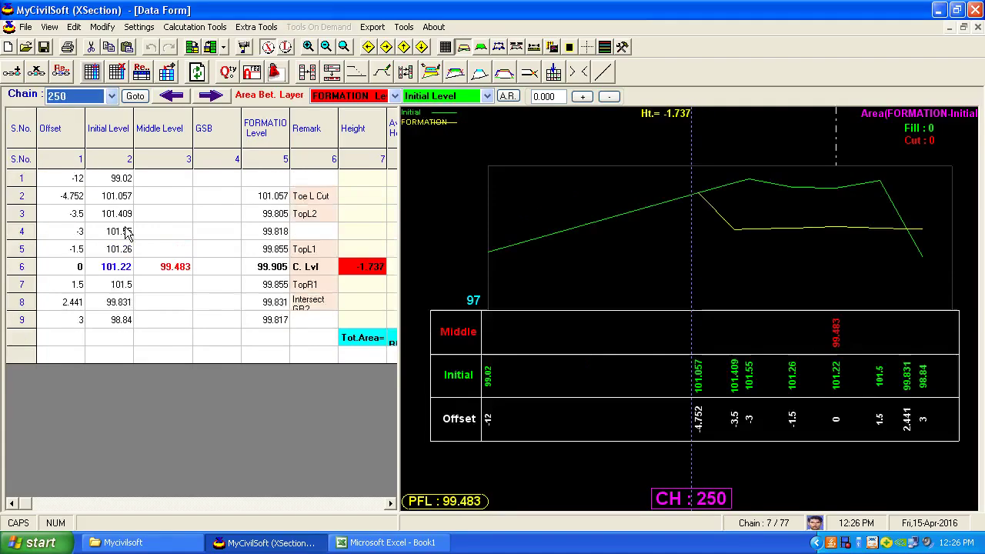
scroll(132, 266, down, 4)
scroll(131, 269, down, 1)
scroll(129, 268, down, 2)
scroll(130, 267, down, 4)
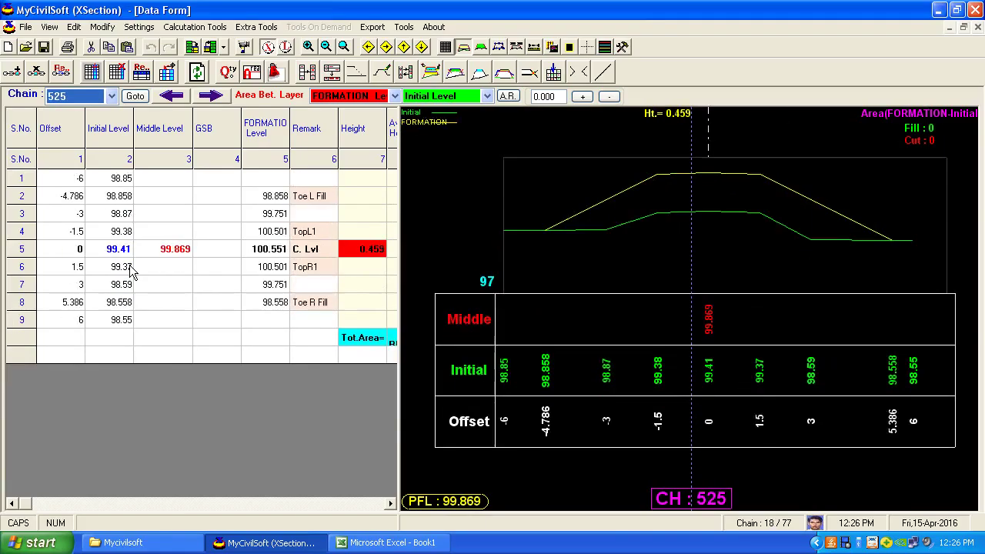
scroll(130, 266, down, 1)
scroll(131, 265, up, 10)
scroll(137, 265, up, 3)
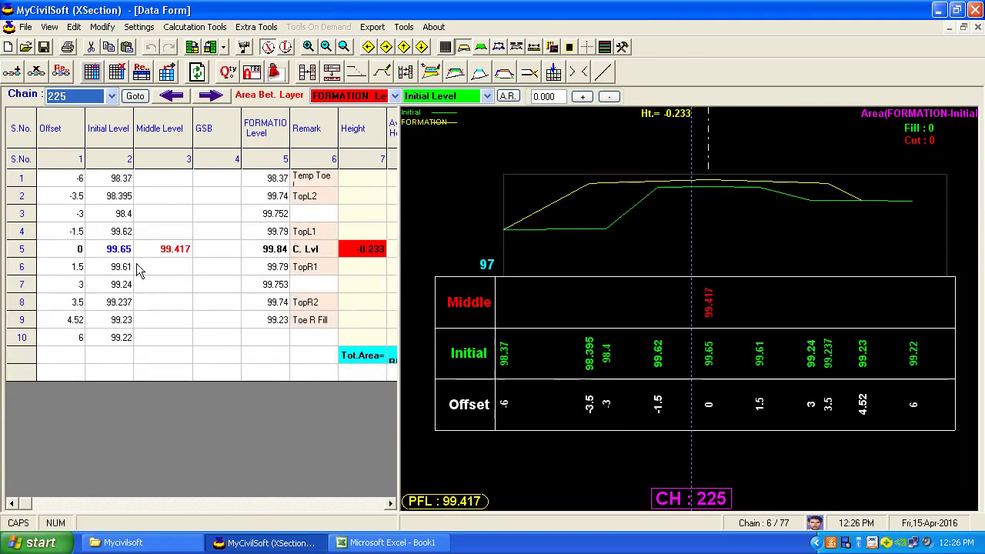
scroll(137, 266, up, 5)
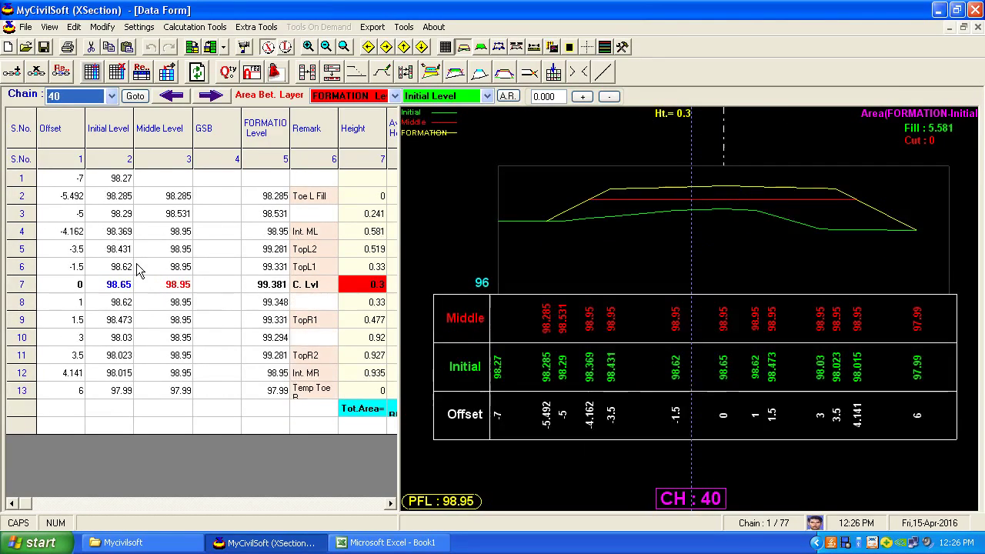
- Open the Storage / BackUp Data Form from the Modify menu
click(103, 27)
click(143, 161)
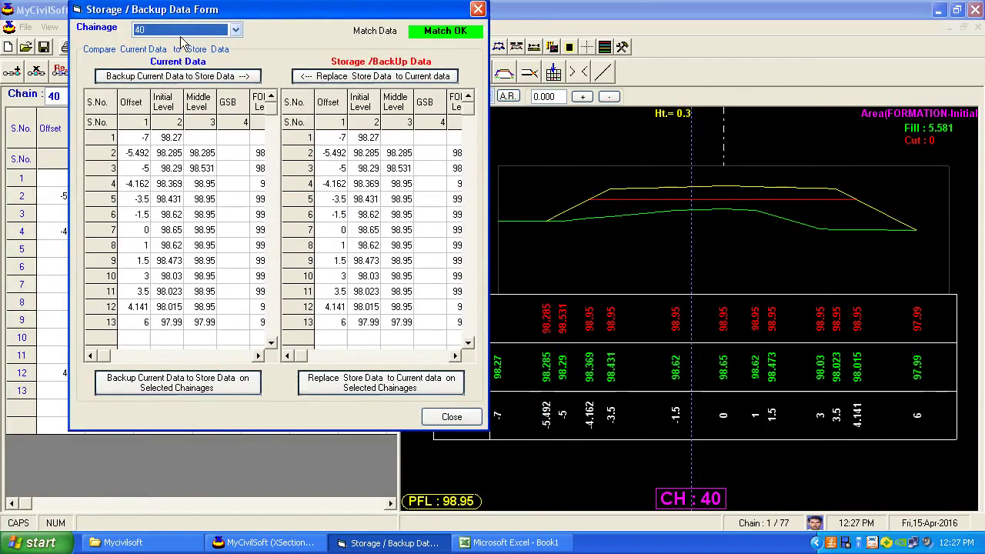
click(185, 31)
click(185, 43)
- Step through the Chainage combo until chainage 175 shows a Match Error
key(Down)
key(Down)
key(Down)
key(Down)
key(Down)
key(Down)
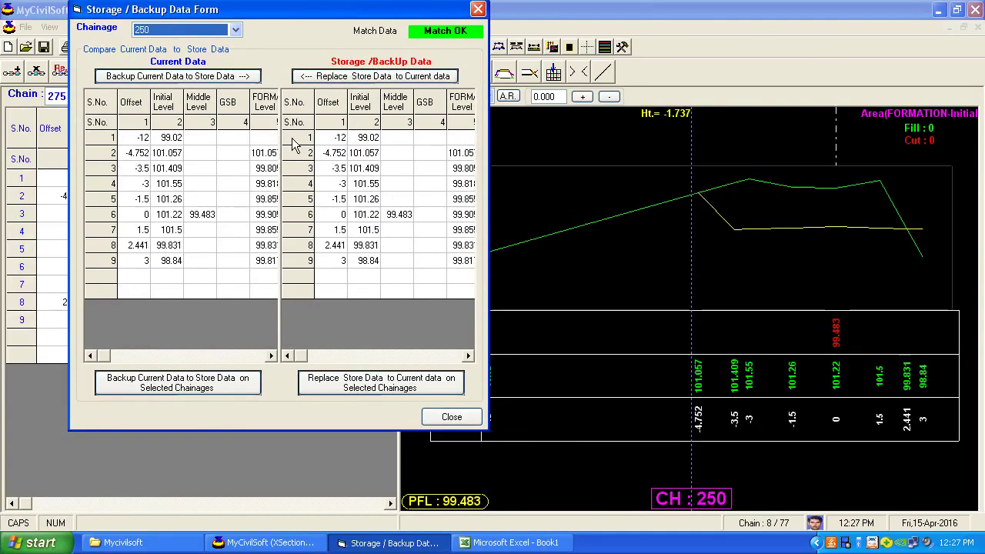
key(Up)
key(Up)
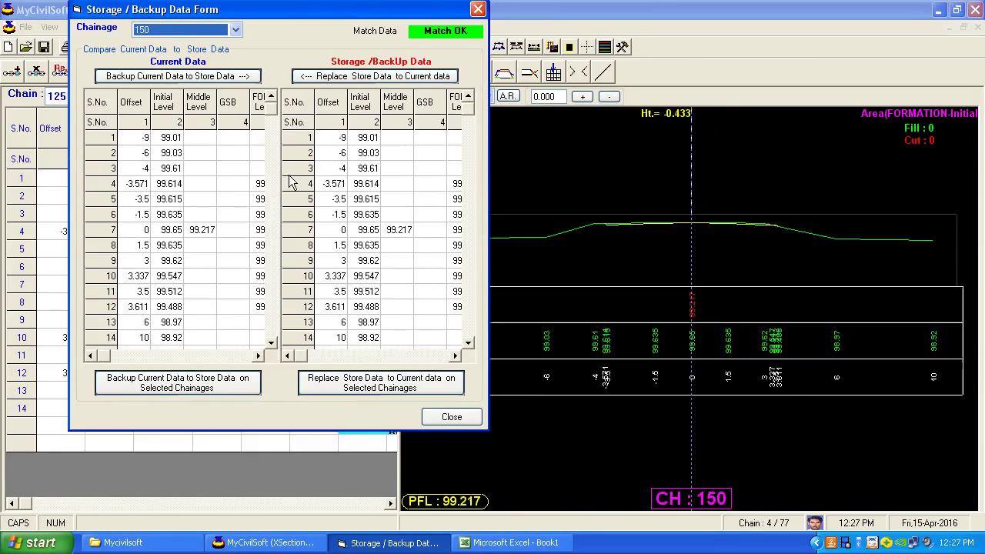
key(Home)
key(Down)
key(Down)
key(Down)
key(Down)
key(Down)
key(Up)
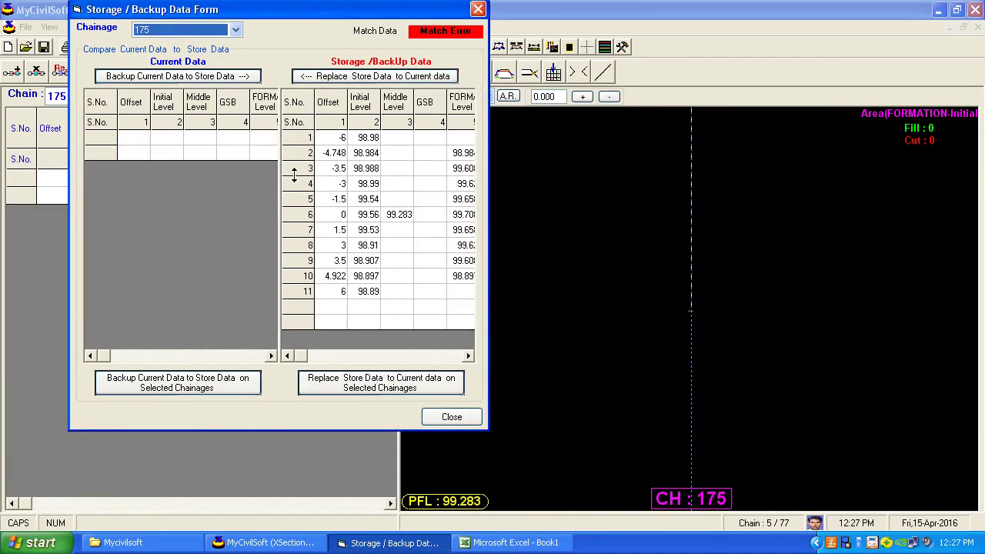
click(139, 141)
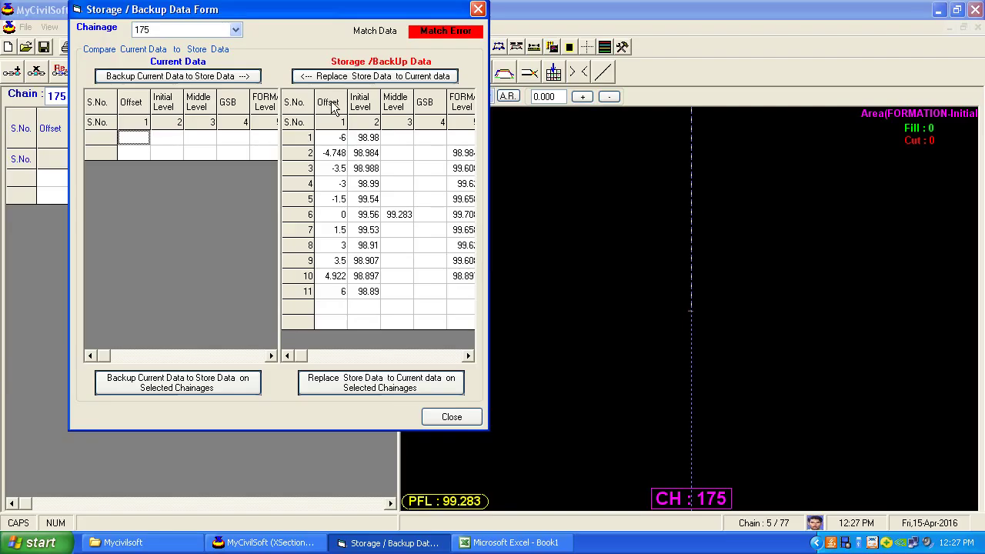
- Restore stored data to chainage 175, then to all 77 chainages via Select ALL
click(324, 76)
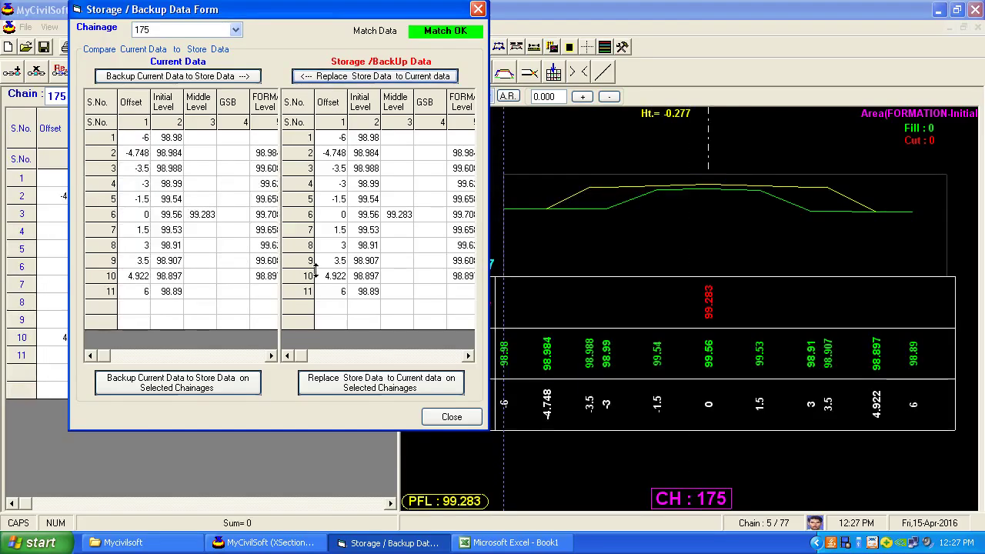
click(368, 389)
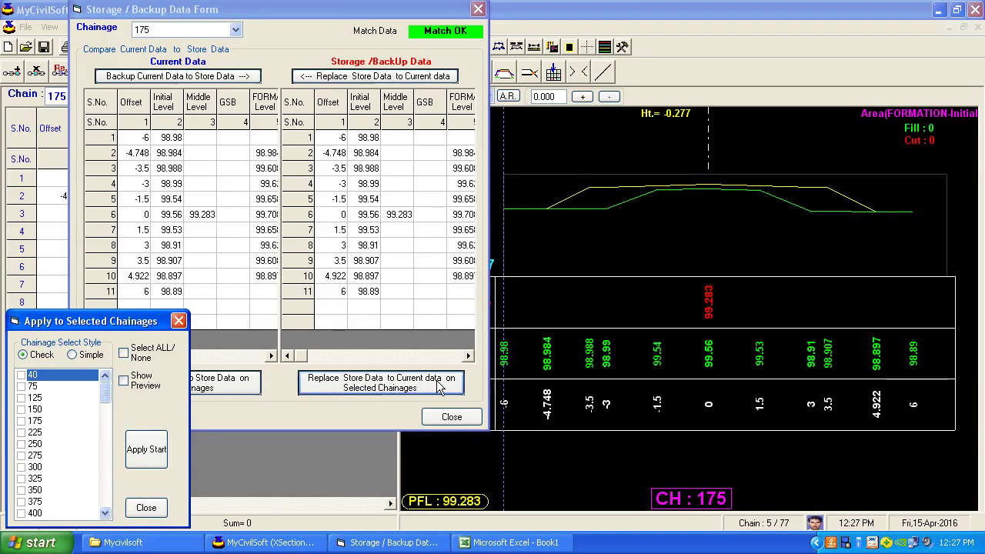
click(143, 353)
click(154, 452)
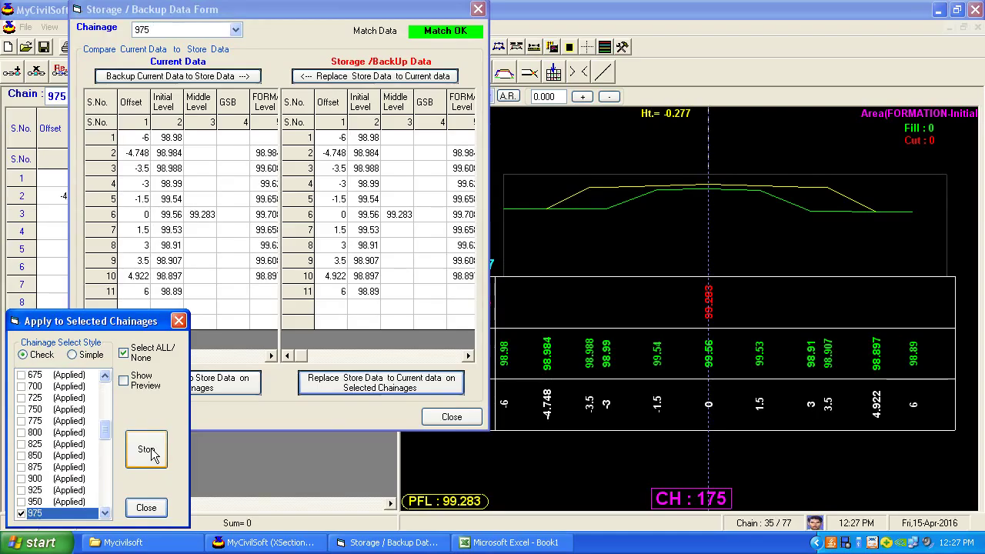
click(147, 507)
- Close the backup form and select chainage 1875 in the Chain list
click(454, 418)
click(111, 95)
click(66, 131)
- Scroll the Chain combo back to chainage 1050, confirming its restored 9 points
scroll(110, 261, up, 5)
scroll(108, 260, up, 9)
scroll(104, 256, up, 5)
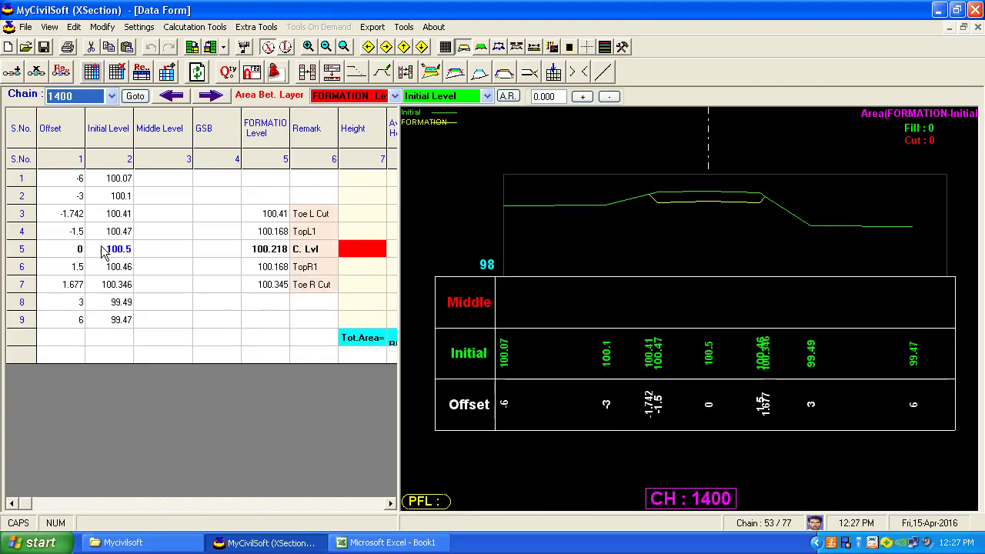
scroll(105, 253, up, 8)
scroll(105, 251, up, 6)
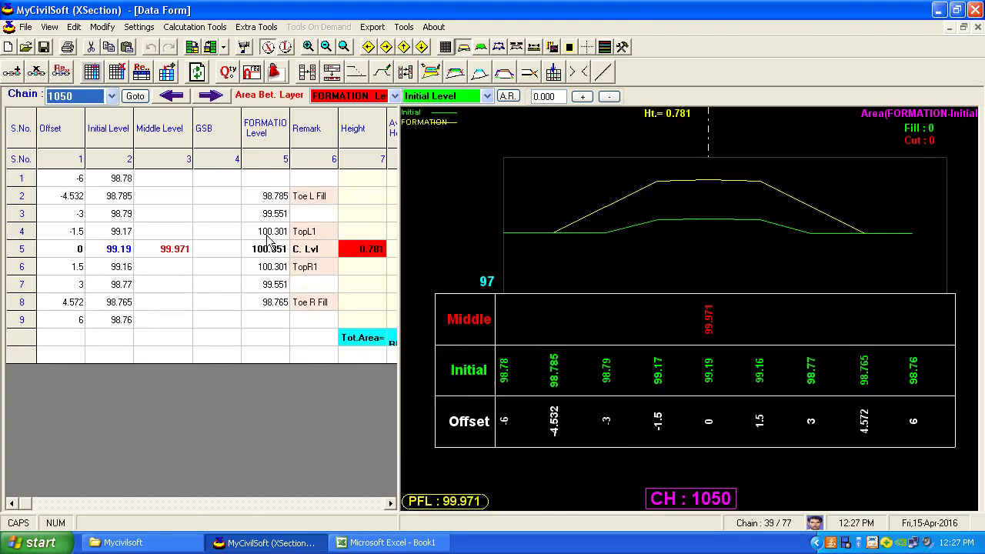